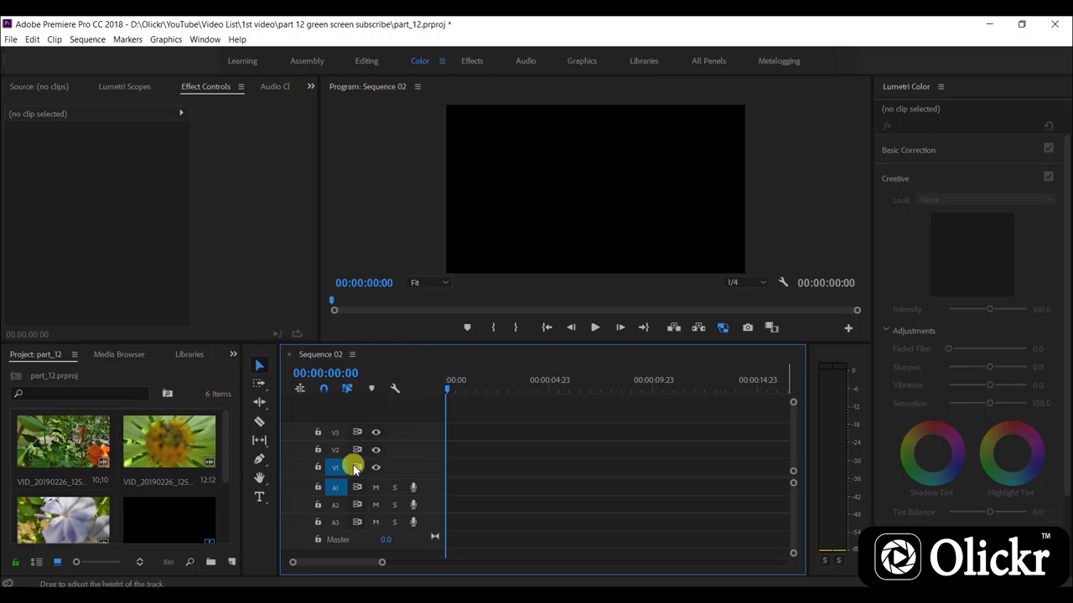
Add the sunflower clip to Sequence 02, keeping existing settings, and set it to frame size
scroll(149, 460, down, 2)
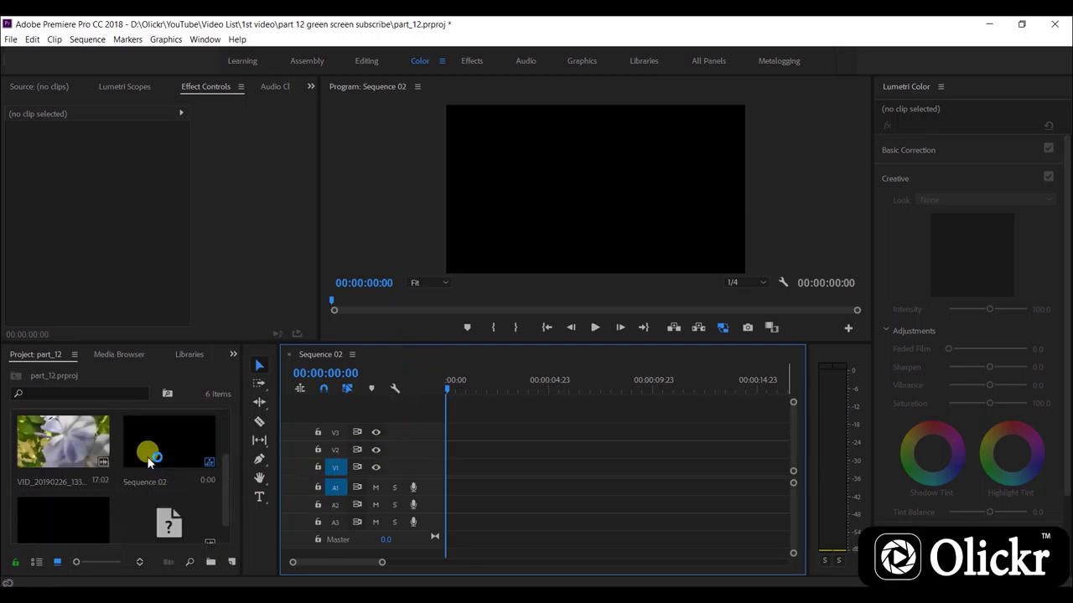
scroll(148, 460, up, 2)
drag(159, 444, 412, 457)
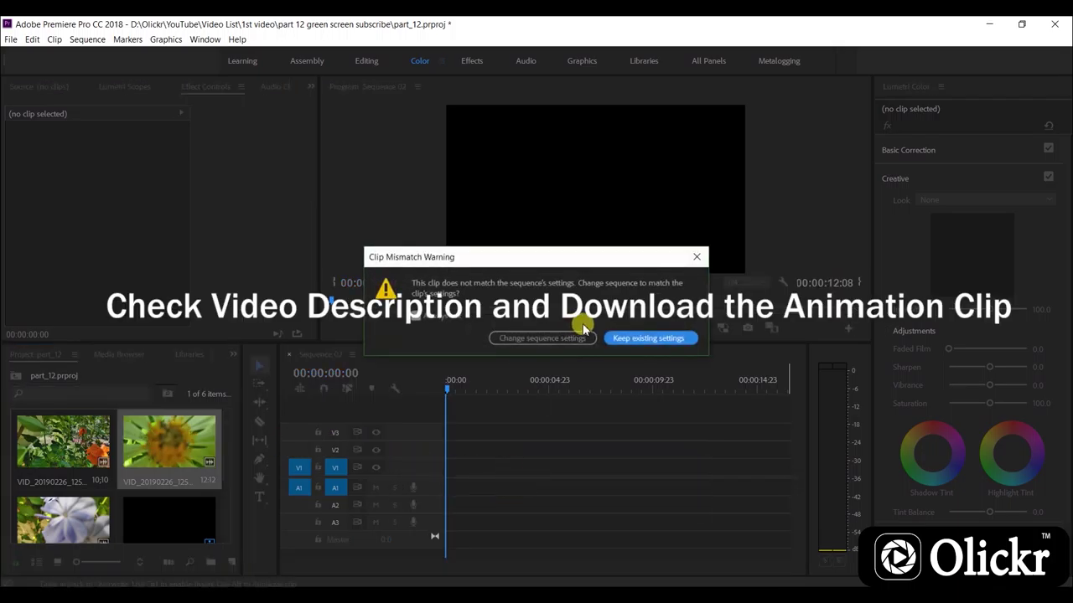
click(660, 340)
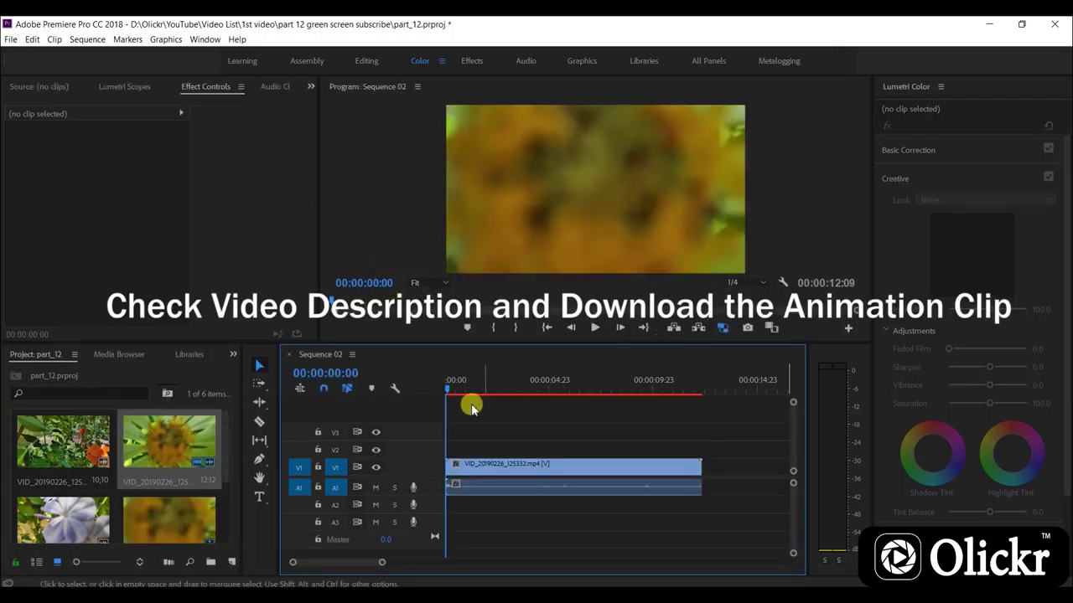
drag(447, 392, 515, 391)
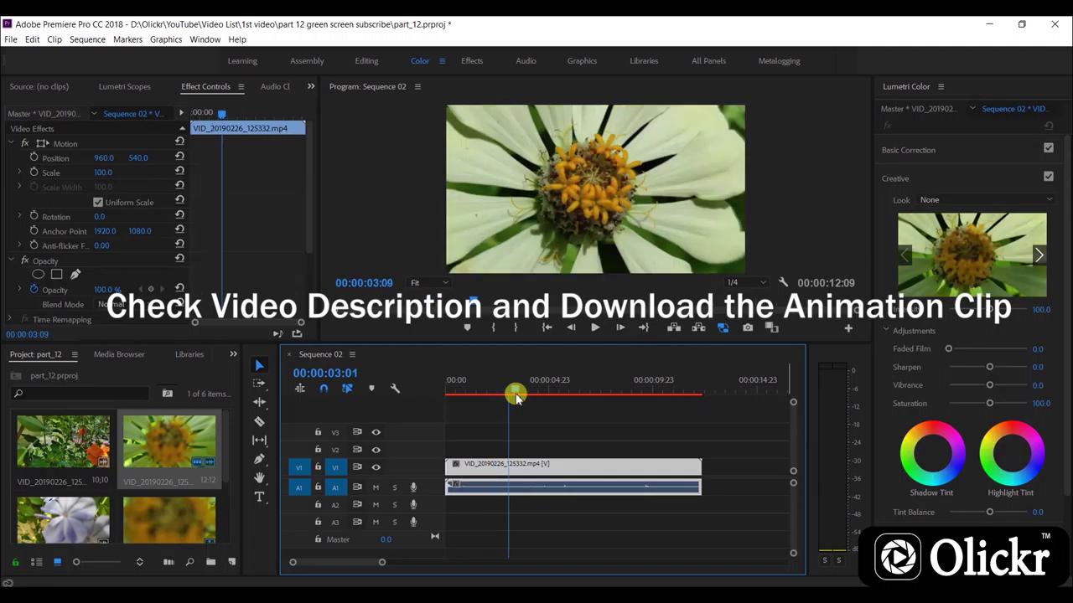
right_click(565, 471)
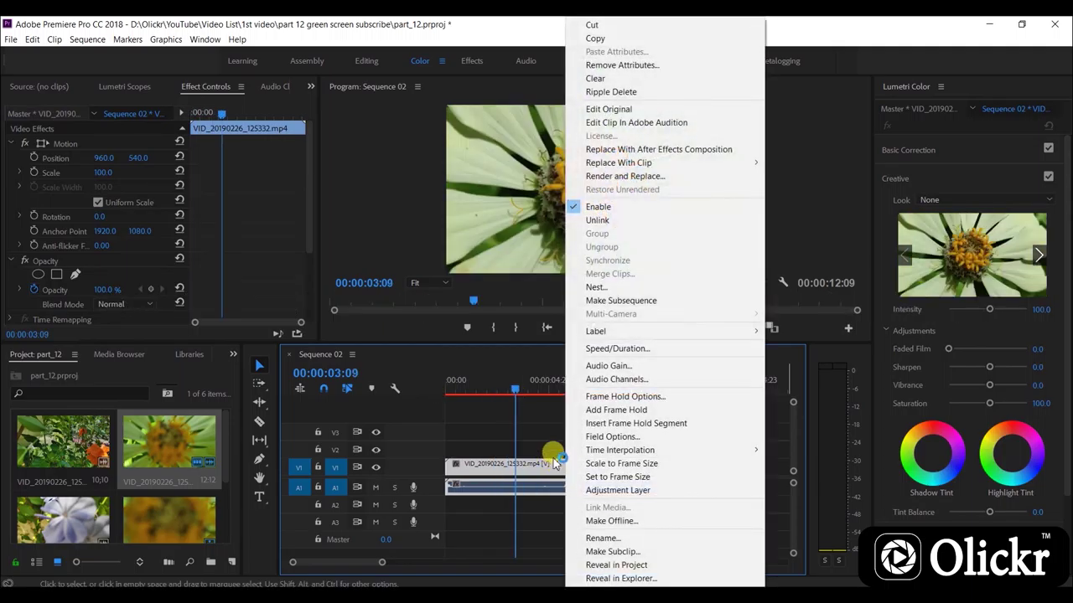
click(611, 477)
mouse_move(515, 388)
mouse_down()
mouse_move(642, 393)
mouse_move(470, 399)
mouse_up()
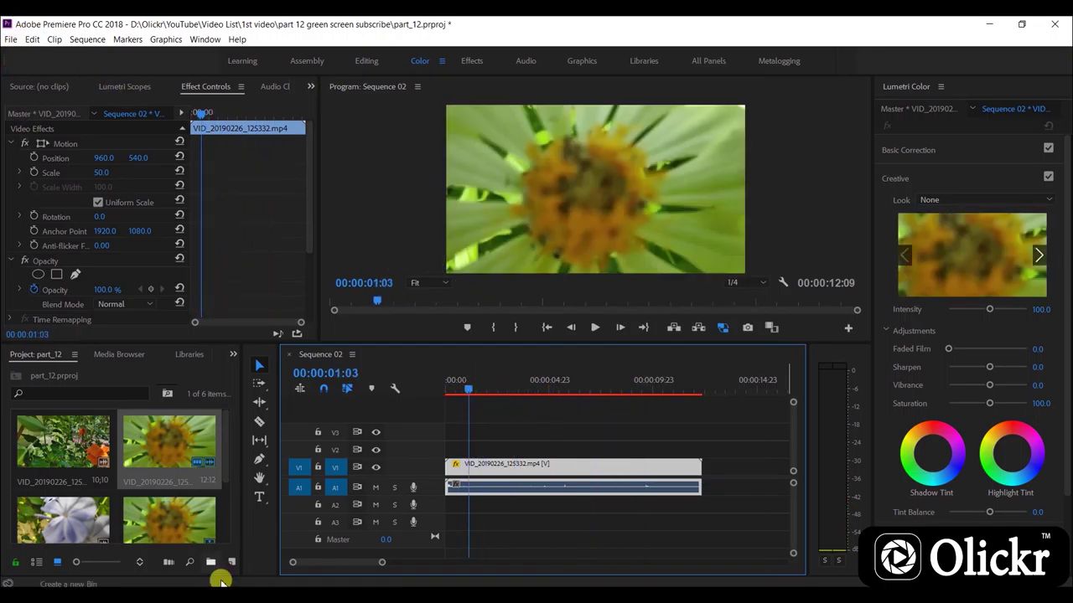
Import Green Screen Youtube Button.mp4 into the project
scroll(218, 533, down, 3)
double_click(218, 533)
click(356, 164)
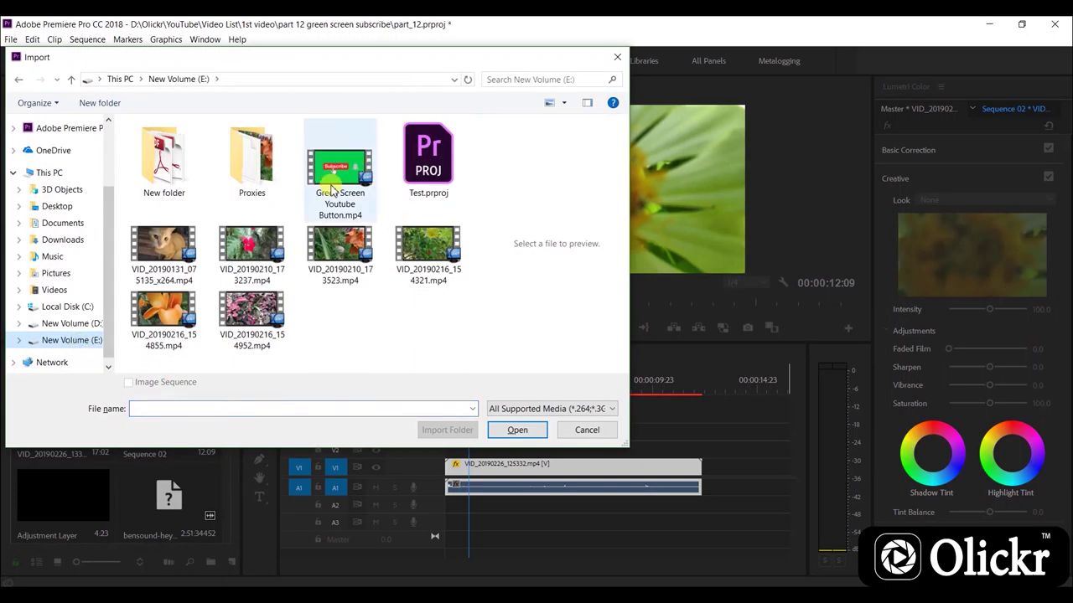
double_click(334, 192)
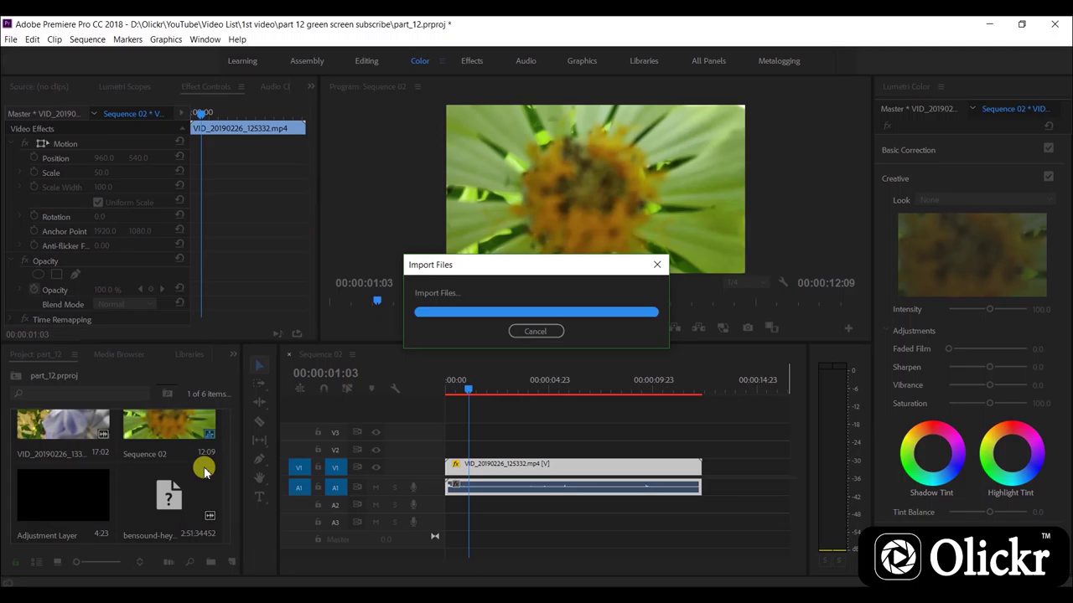
Place the green screen clip after the flower clip, unlink it and delete its audio
drag(67, 493, 713, 478)
drag(383, 567, 343, 567)
click(611, 470)
right_click(612, 469)
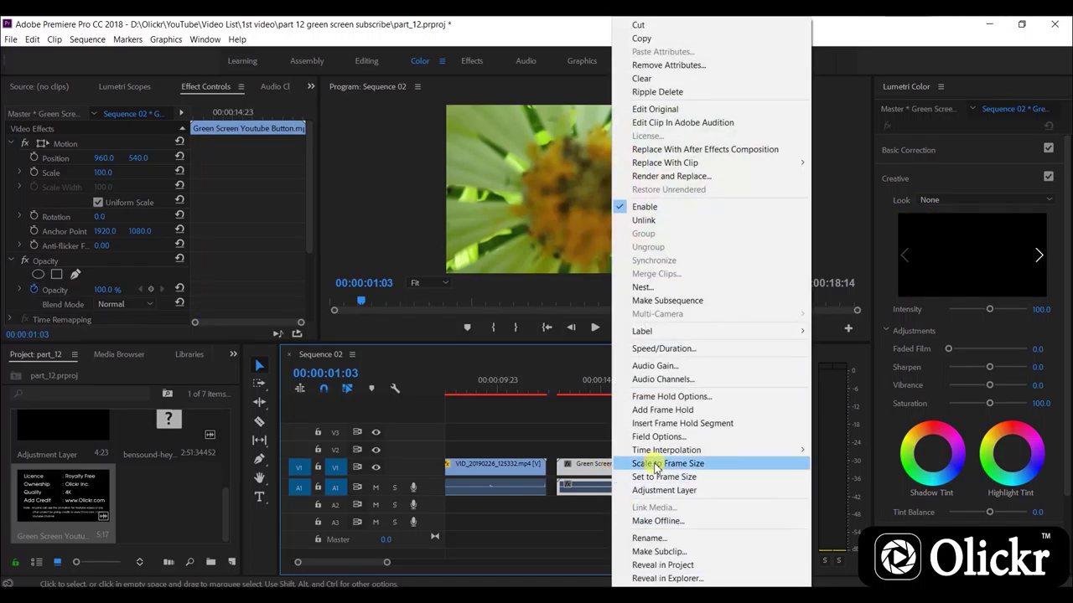
click(643, 219)
click(618, 488)
key(Delete)
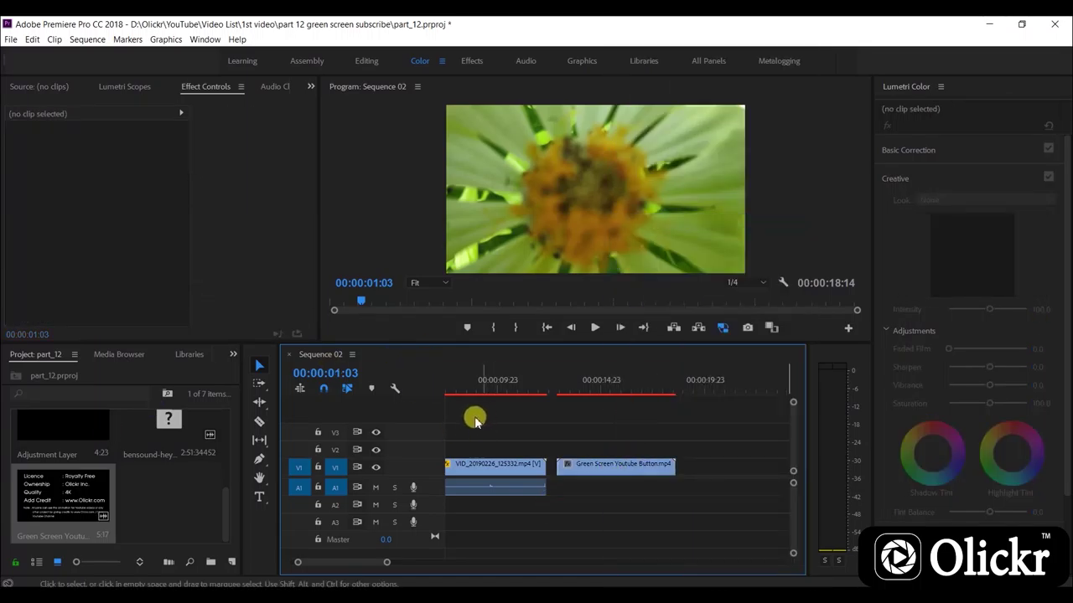
Set the green screen Subscribe clip to frame size
click(558, 381)
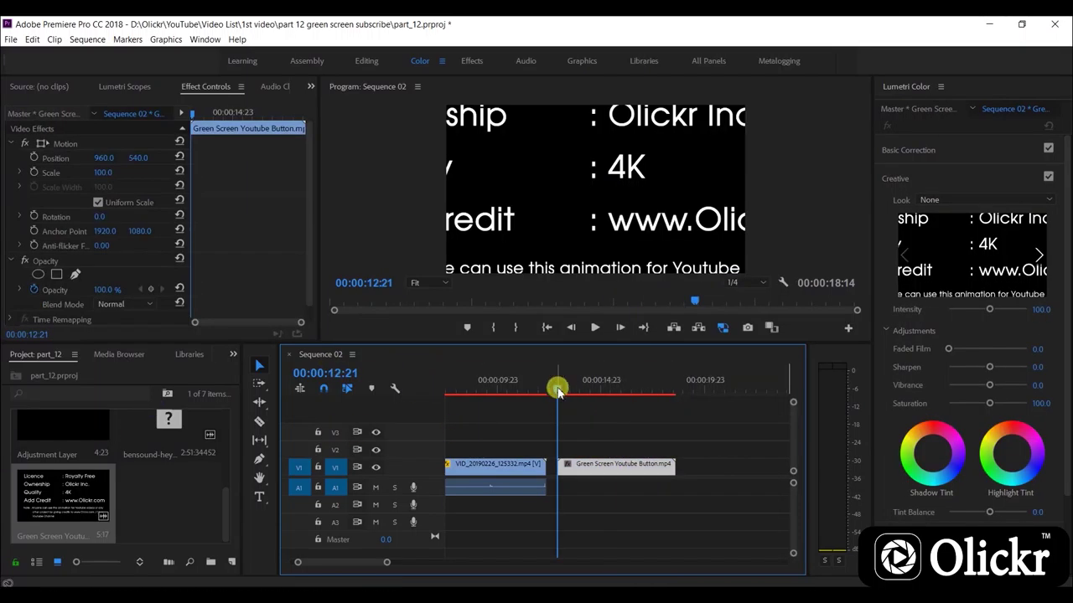
right_click(616, 471)
click(645, 529)
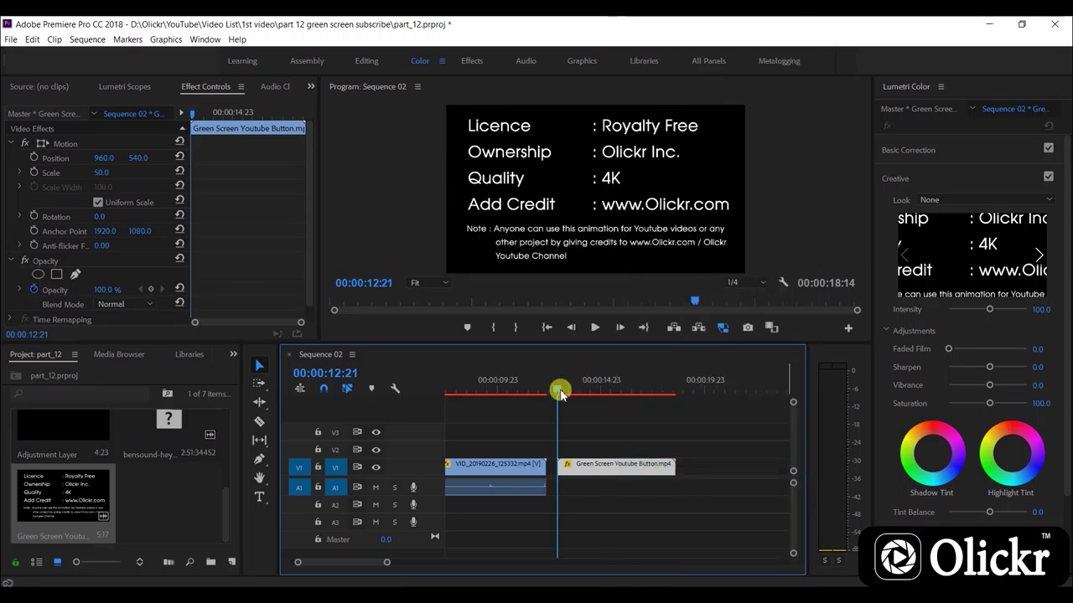
Scrub and play back the Subscribe animation to preview it
drag(560, 389, 571, 395)
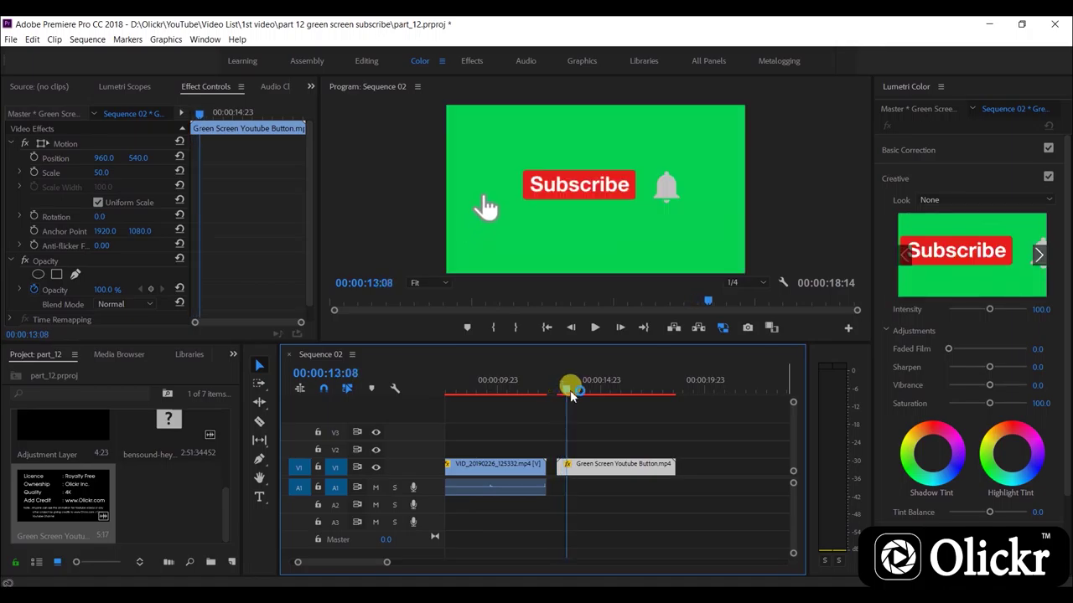
drag(570, 394, 559, 394)
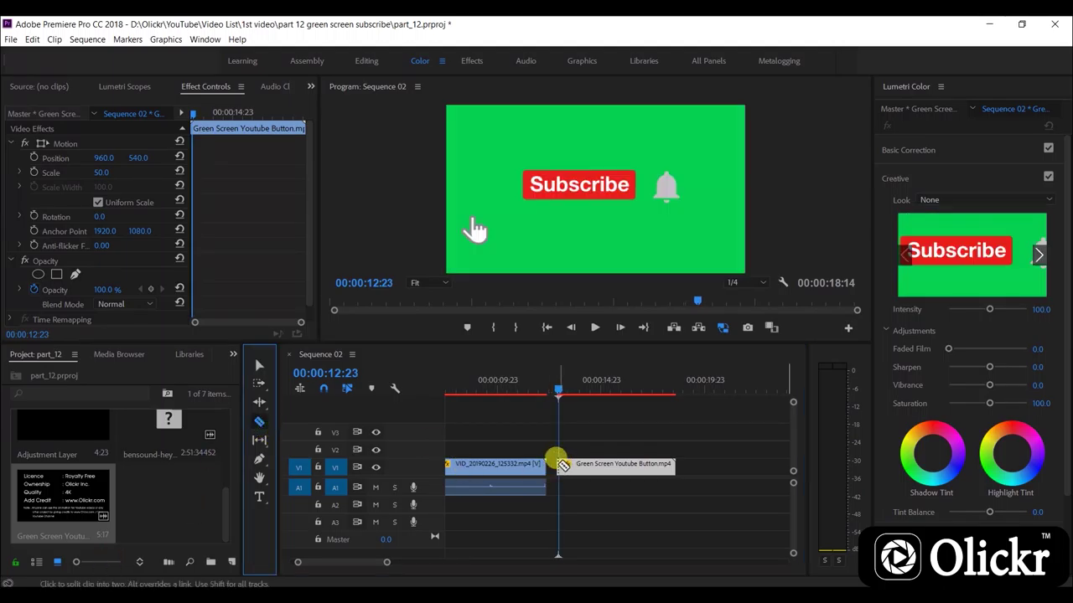
click(547, 466)
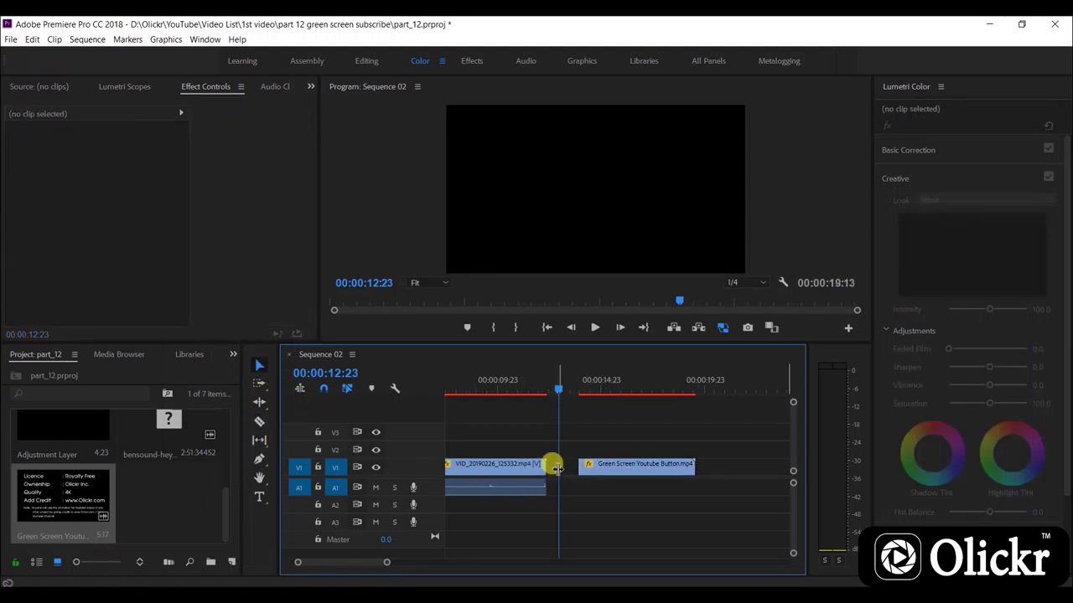
click(601, 467)
click(595, 328)
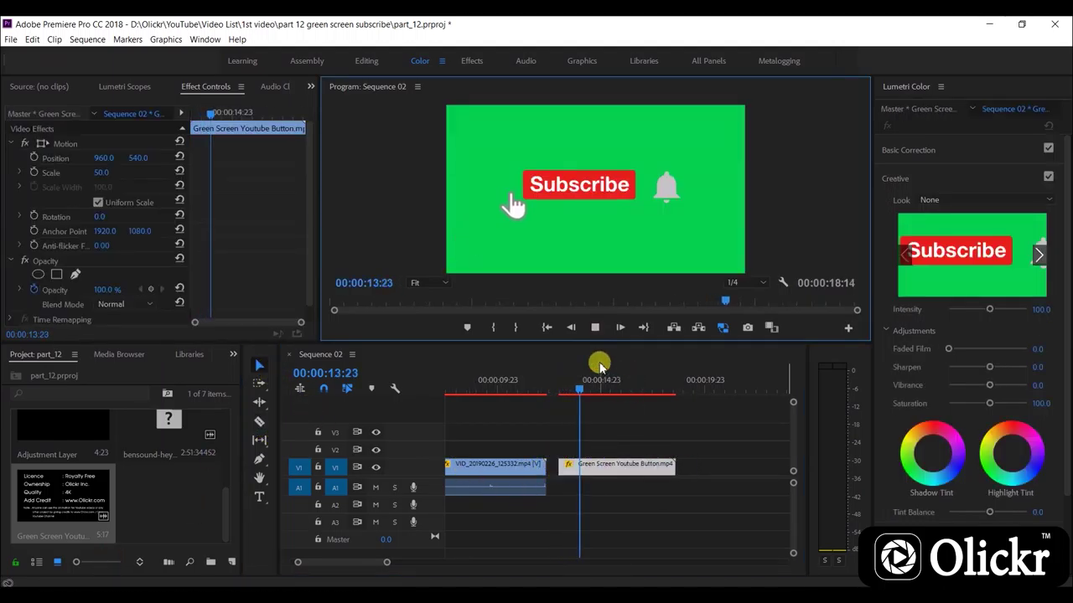
click(596, 328)
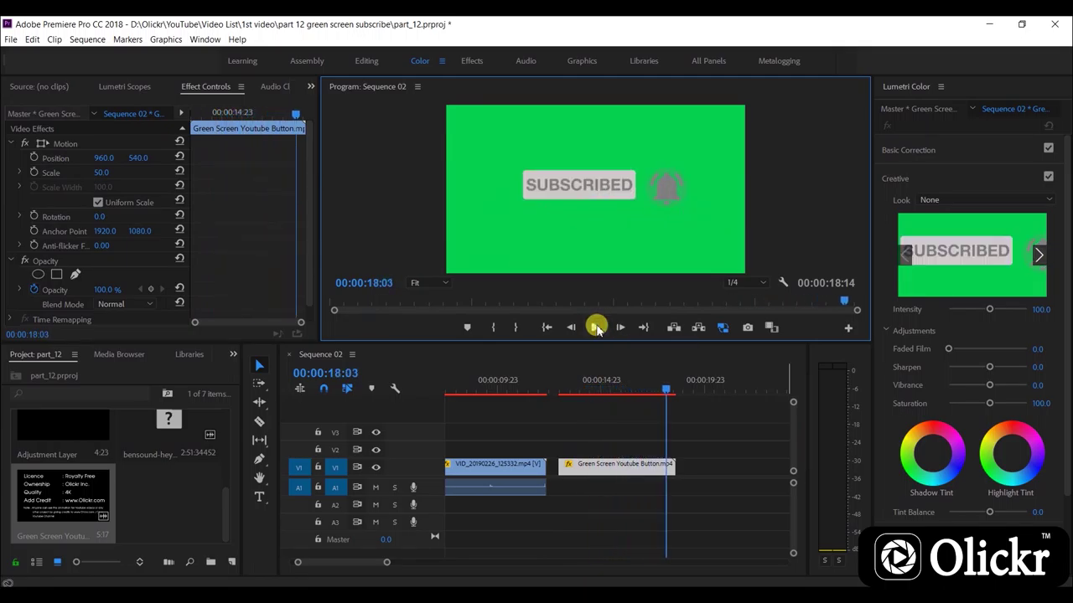
click(259, 422)
click(259, 365)
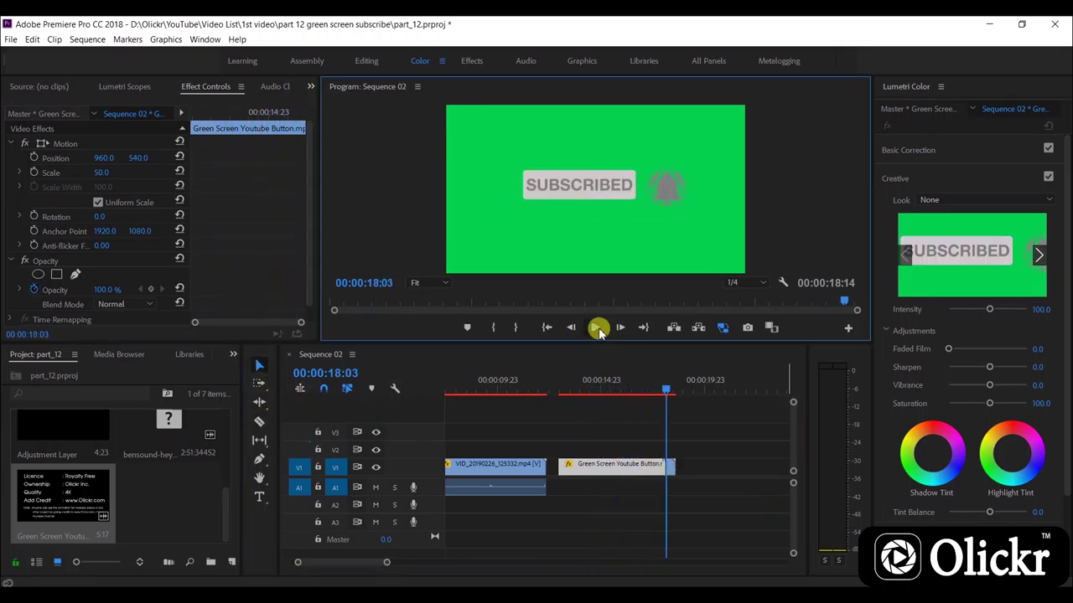
click(595, 327)
key(space)
Move the green screen clip onto V2, above the start of the flower clip
drag(382, 563, 490, 566)
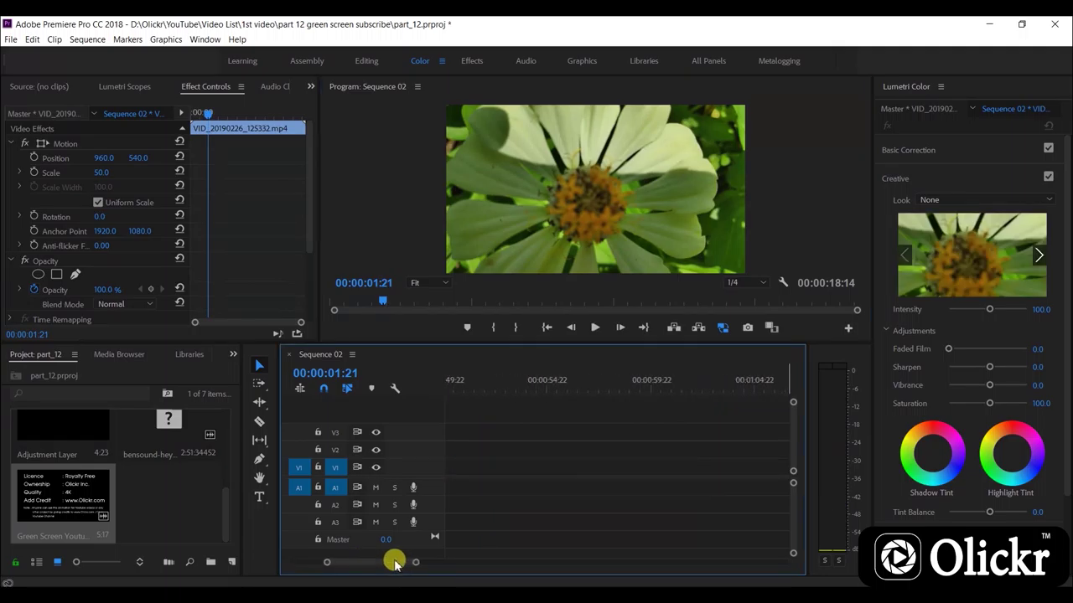
click(508, 464)
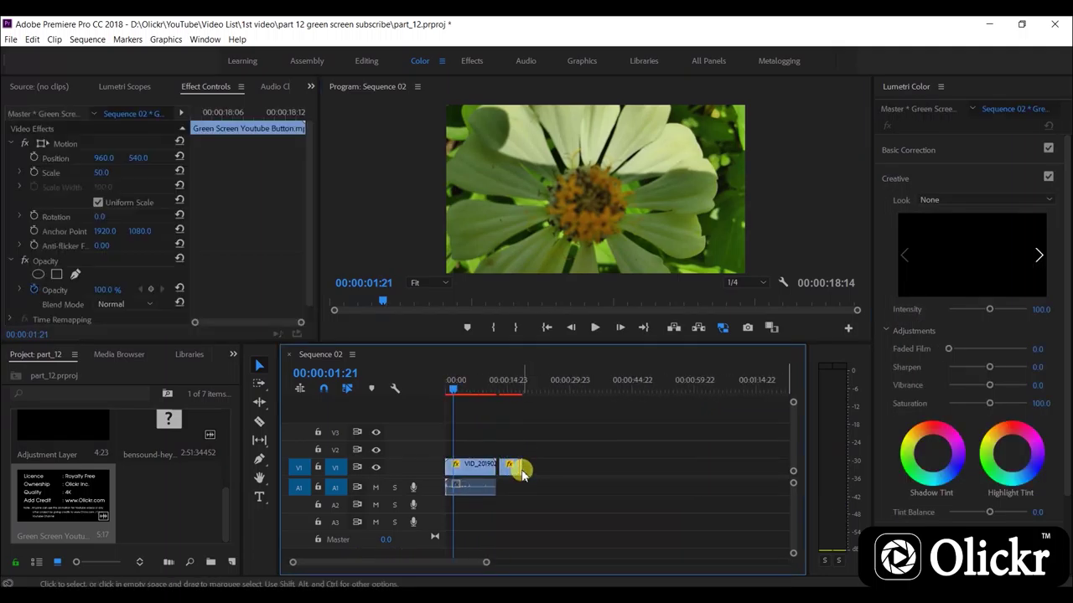
click(503, 462)
drag(502, 462, 467, 449)
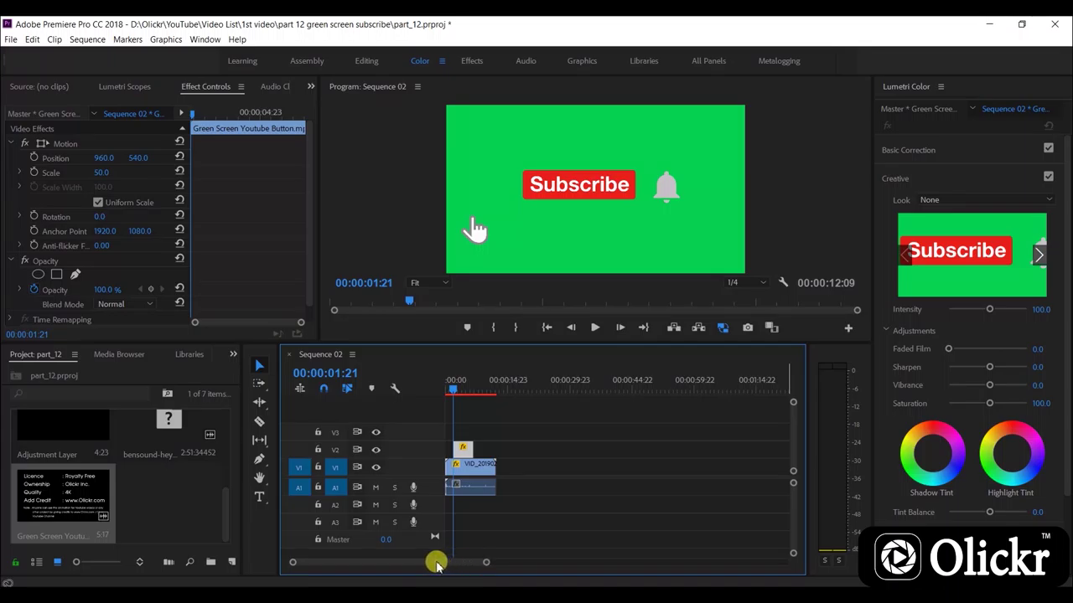
Move the playhead to 00:00:02:06 and select the Subscribe clip on V2
drag(453, 393, 447, 387)
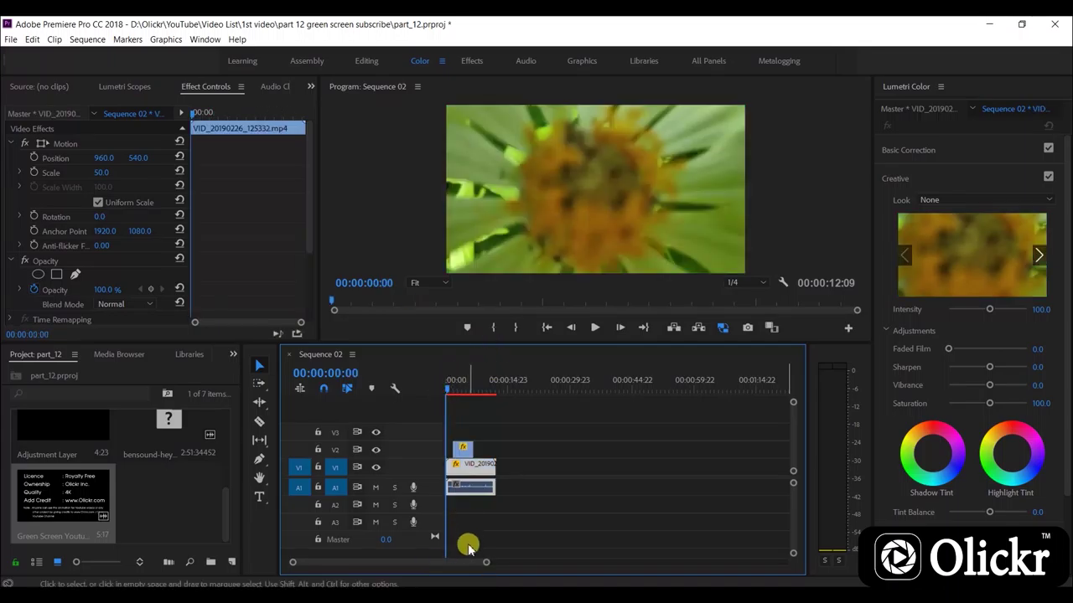
scroll(482, 559, up, 2)
scroll(495, 562, up, 2)
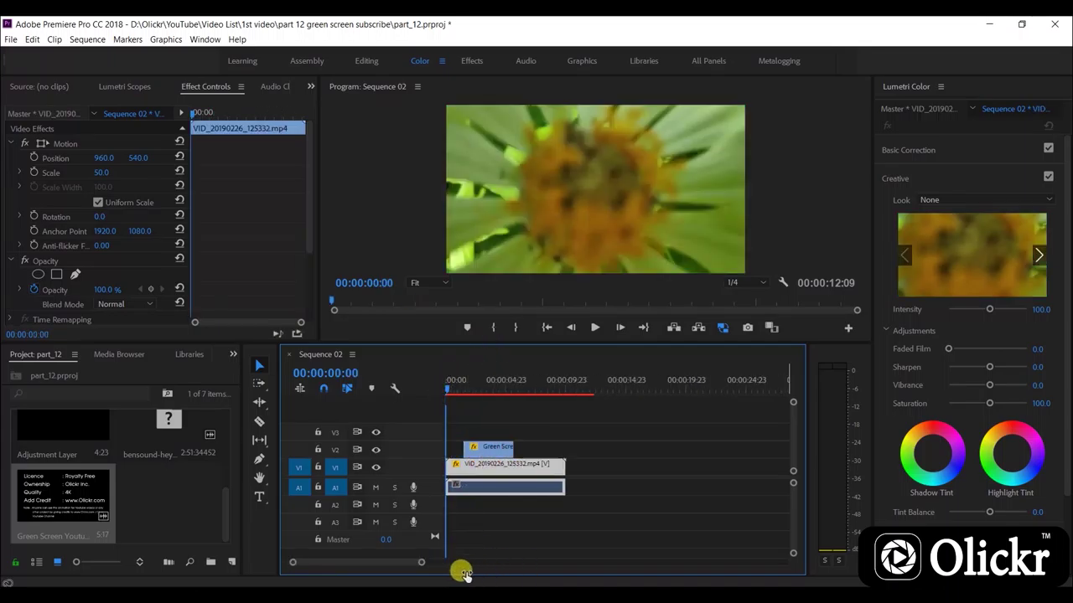
scroll(460, 568, up, 2)
drag(447, 390, 497, 399)
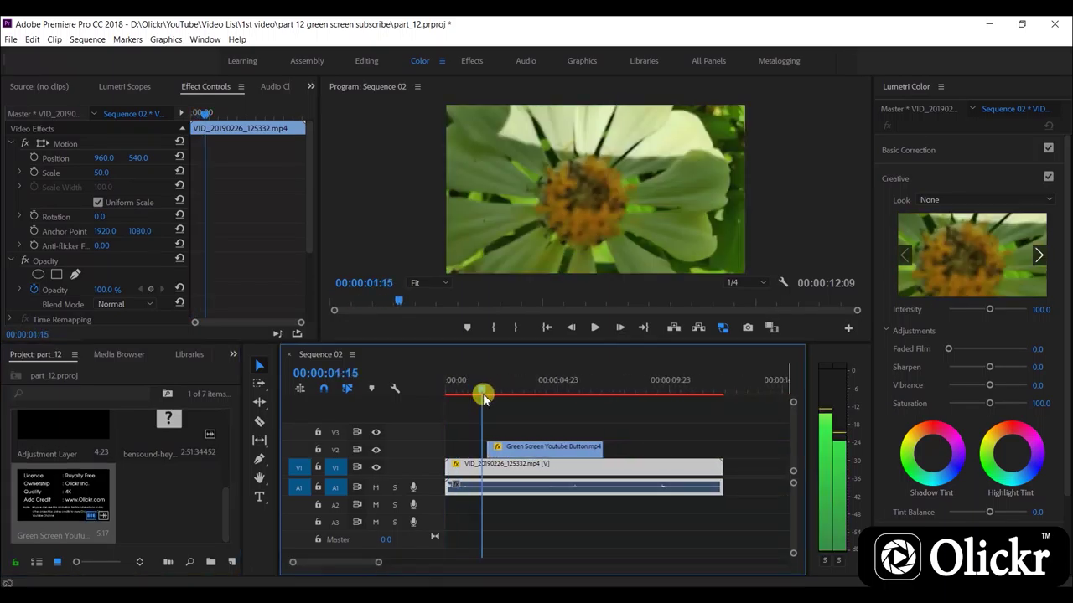
click(541, 446)
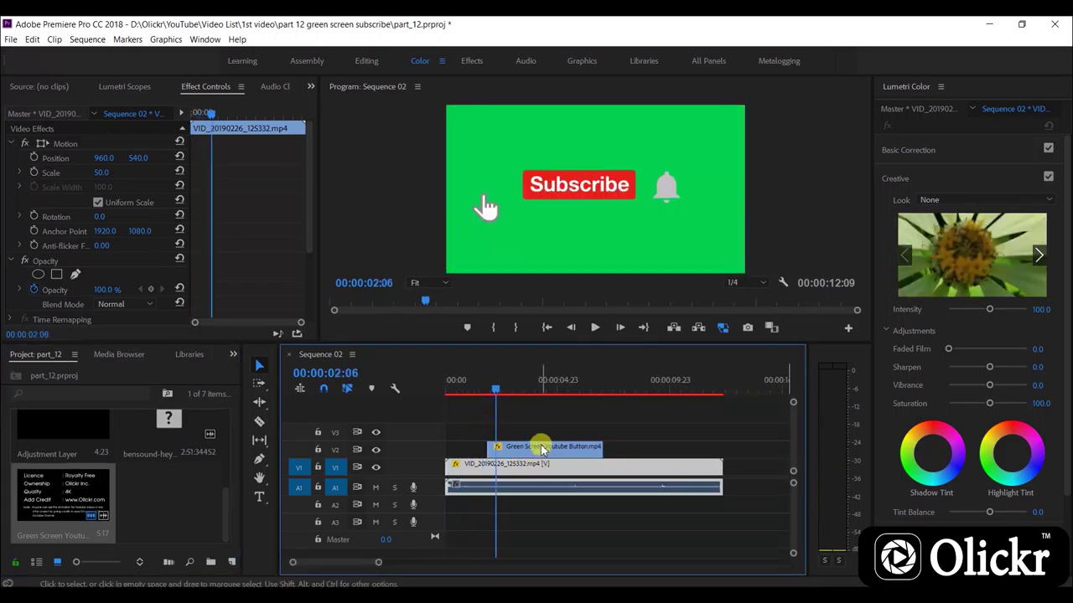
Search 'ultr' in the Effects panel and drop Ultra Key onto the V2 Subscribe clip
click(232, 355)
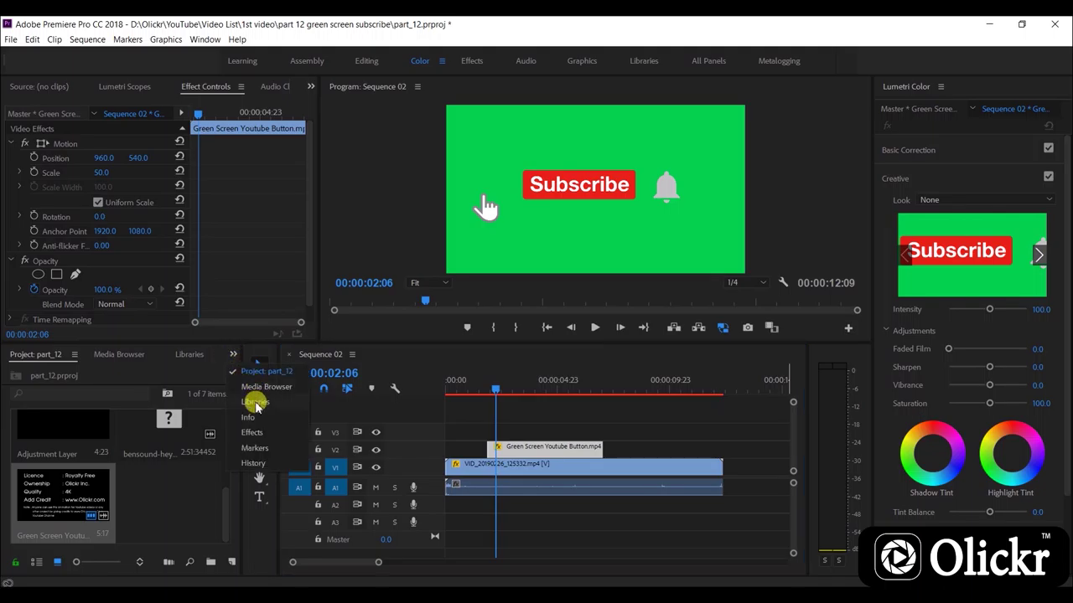
click(257, 434)
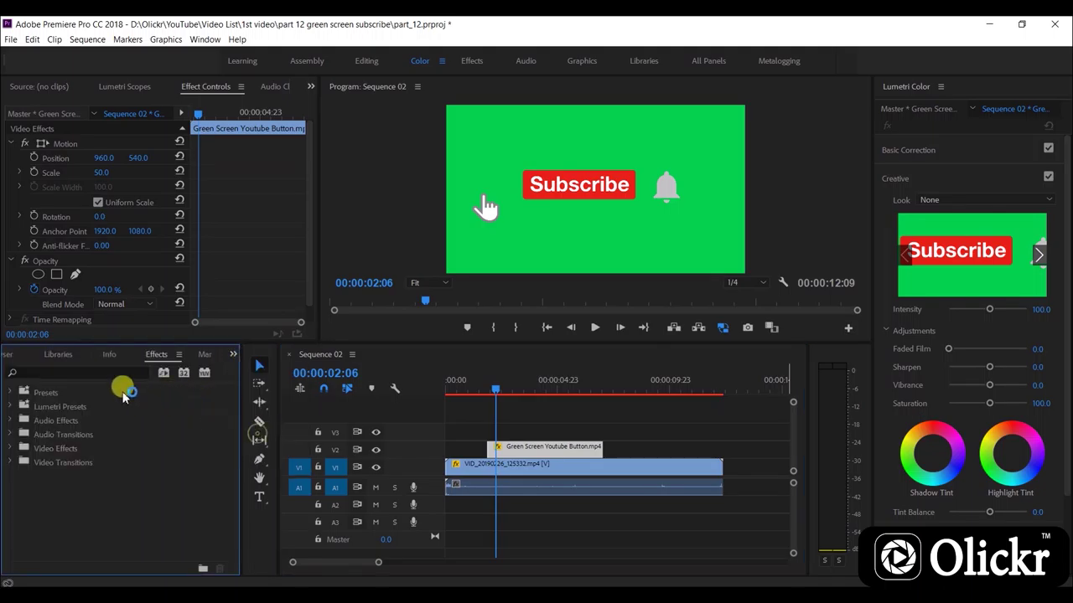
click(98, 373)
text(ul)
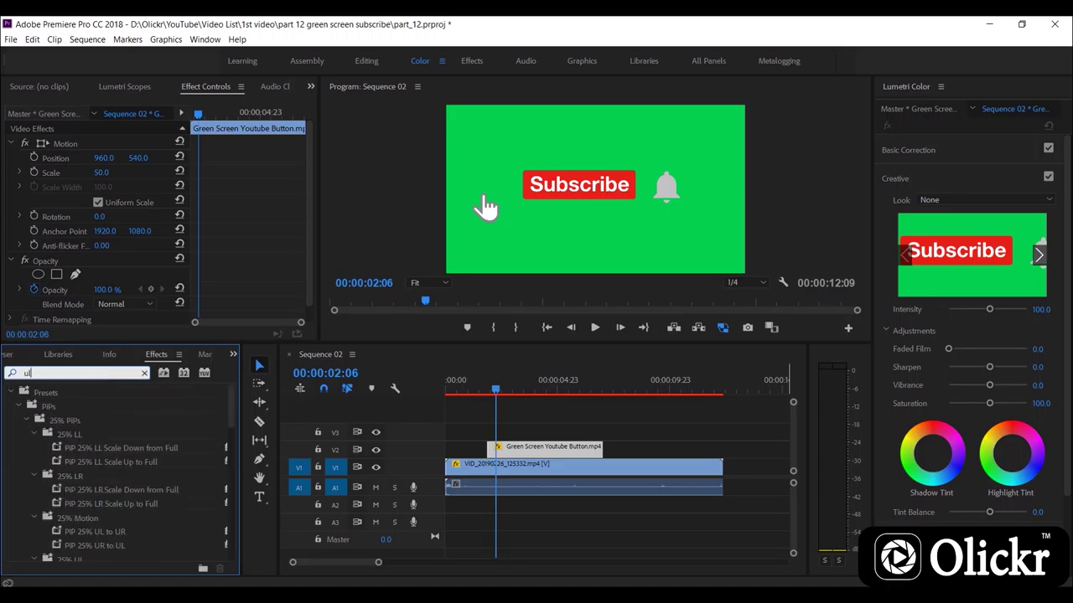
text(tra)
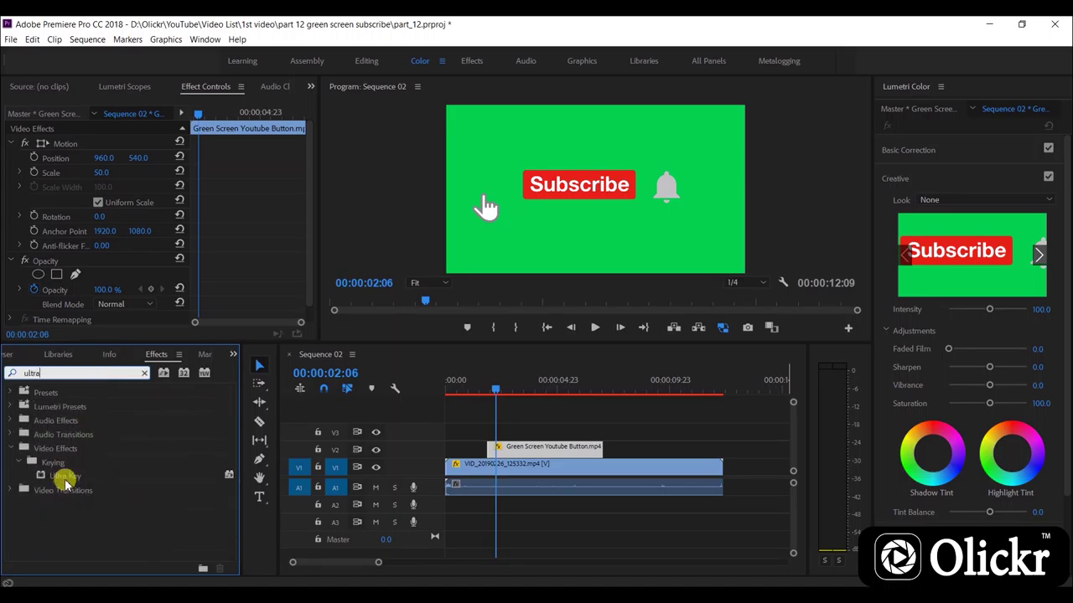
drag(57, 473, 540, 445)
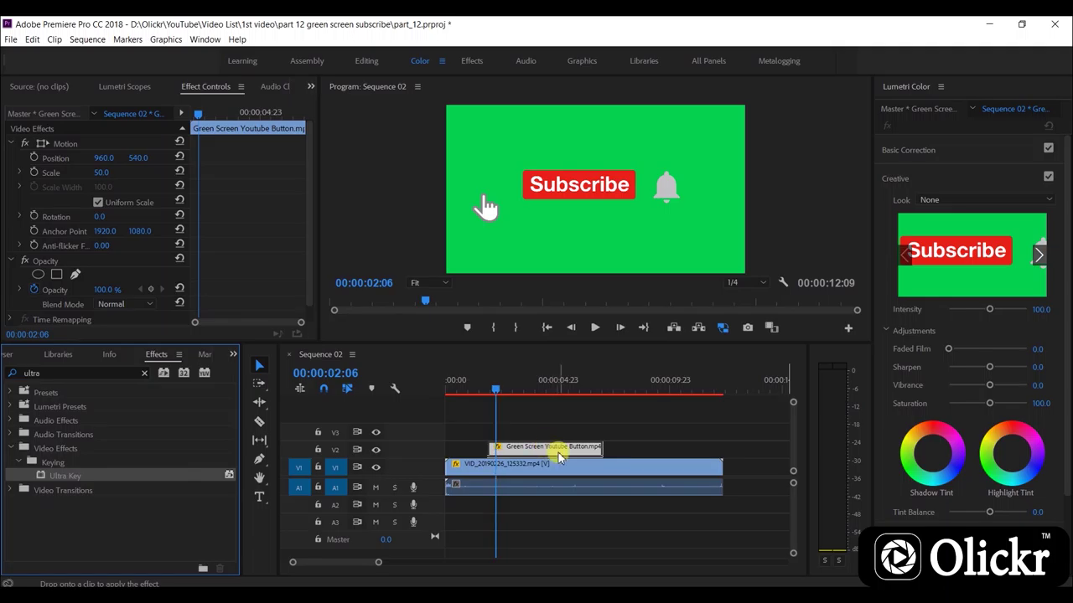
drag(559, 457, 543, 450)
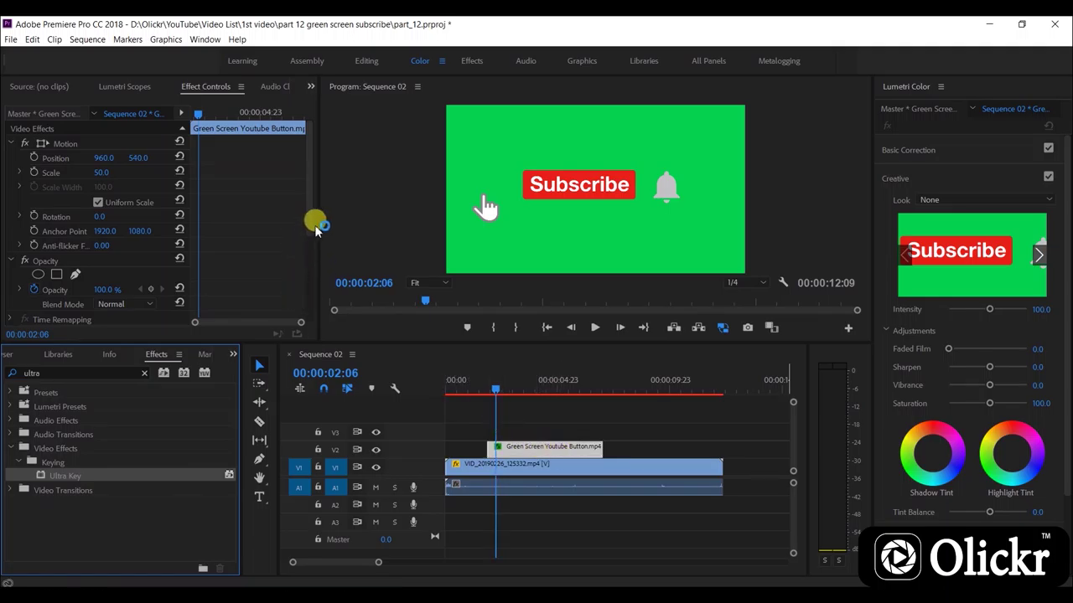
Check Ultra Key's green Key Color in Effect Controls and scrub to preview the keyed button
drag(309, 221, 306, 307)
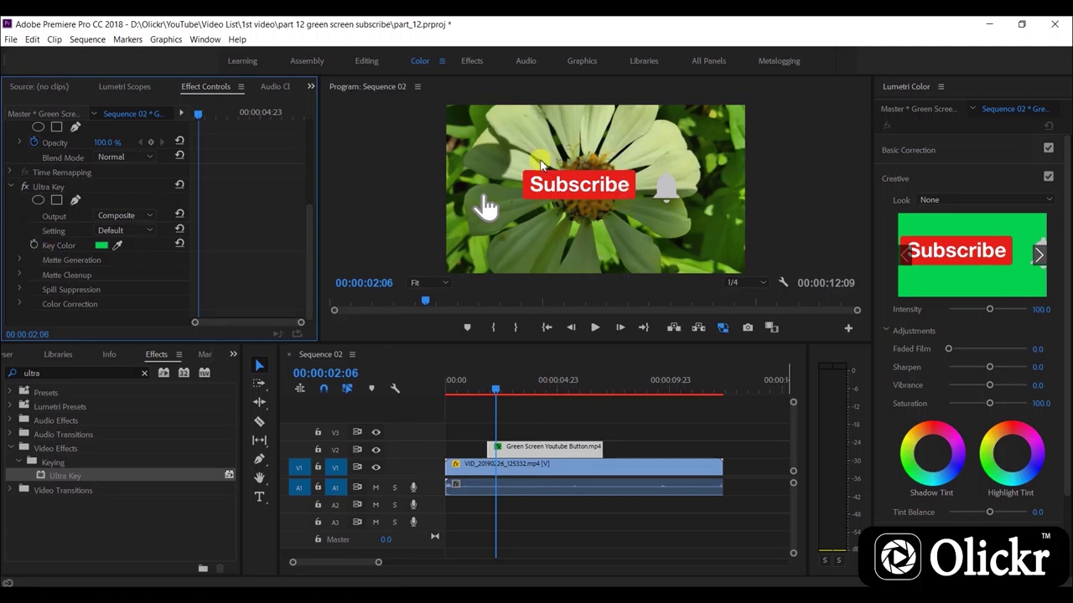
mouse_move(498, 399)
mouse_down()
mouse_move(586, 399)
mouse_move(504, 399)
mouse_up()
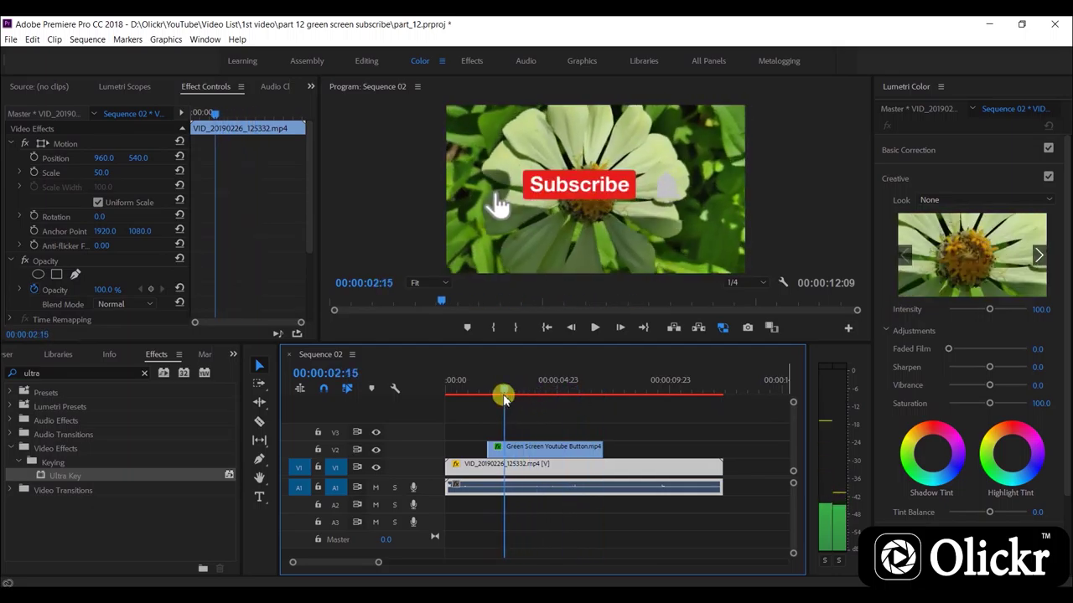
mouse_move(503, 399)
mouse_down()
mouse_move(478, 400)
mouse_move(493, 399)
mouse_up()
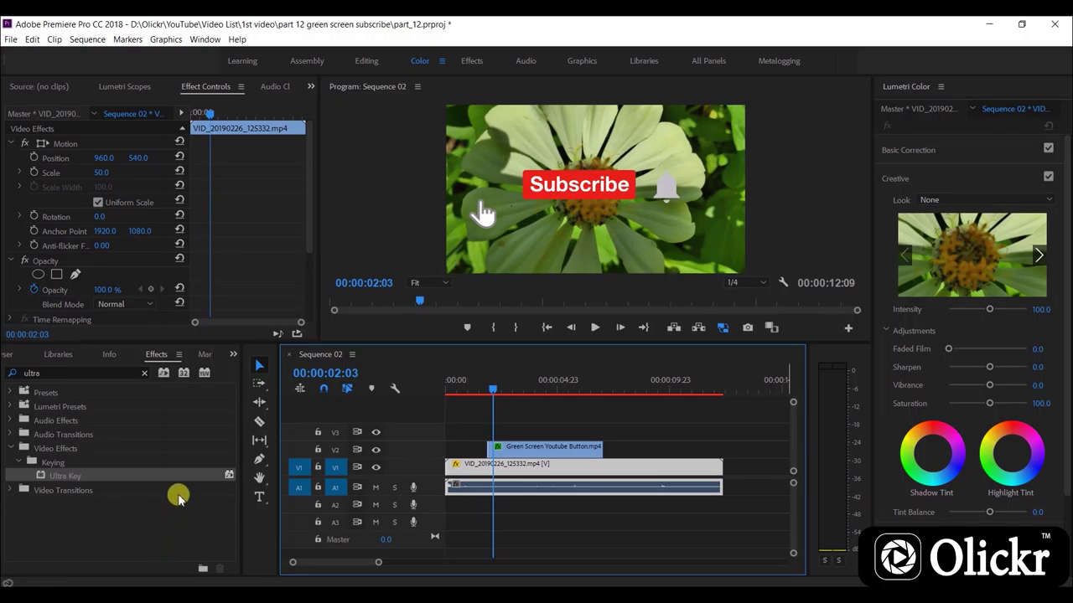
click(234, 354)
Place the png5.png Olickr logo on V3 and set it to frame size
click(251, 371)
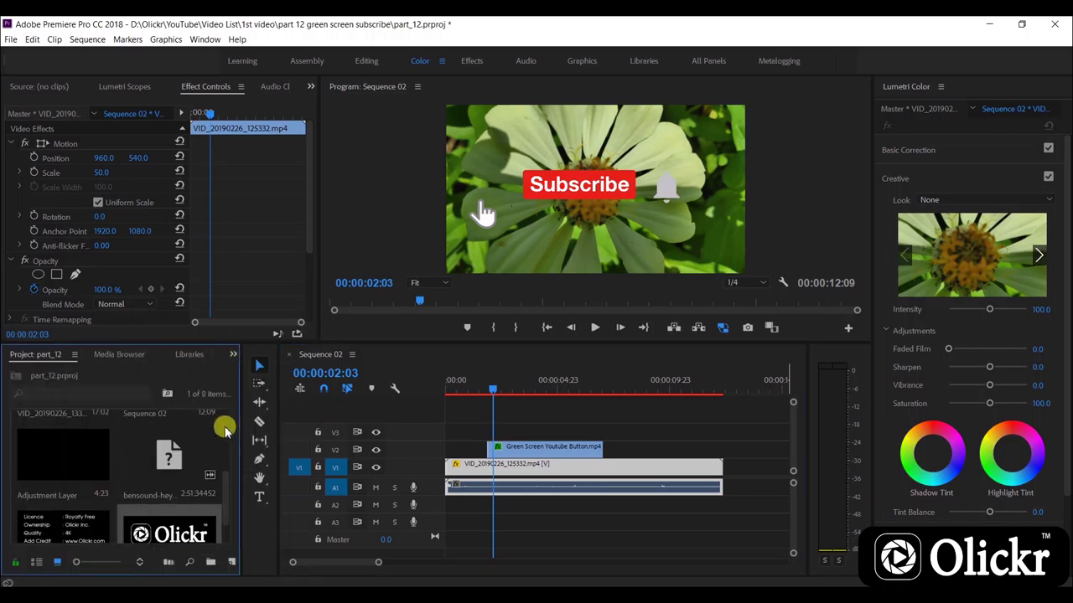
scroll(226, 421, down, 3)
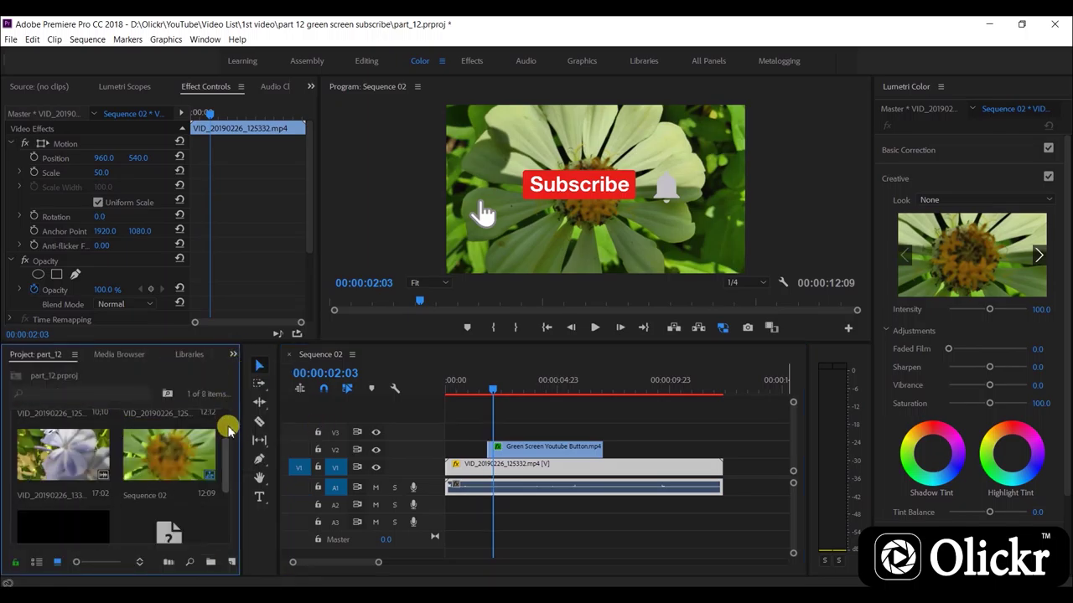
scroll(227, 428, down, 3)
drag(158, 507, 490, 432)
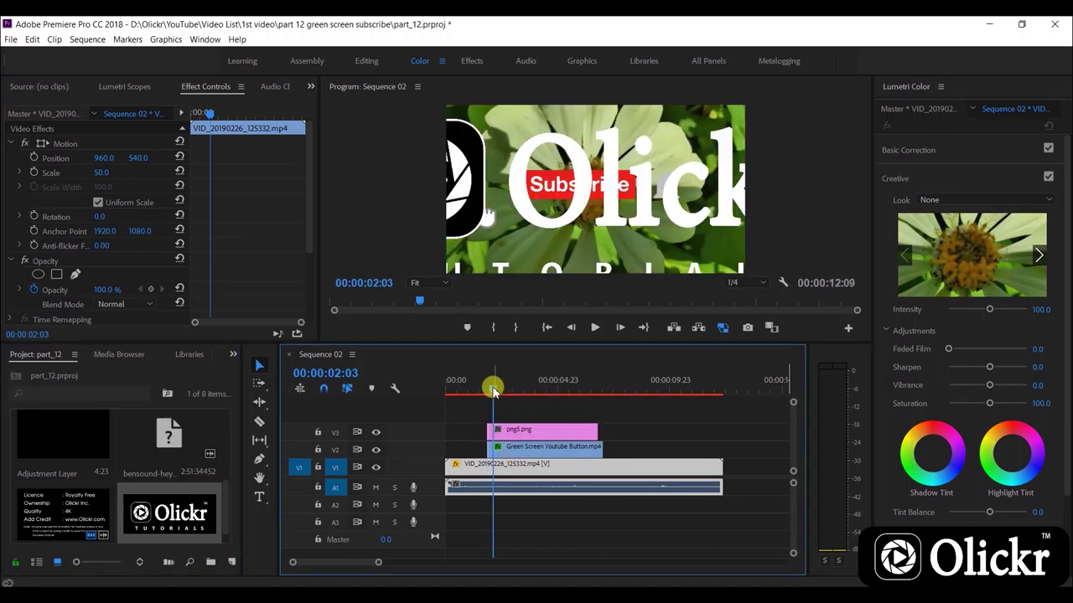
click(546, 438)
right_click(546, 438)
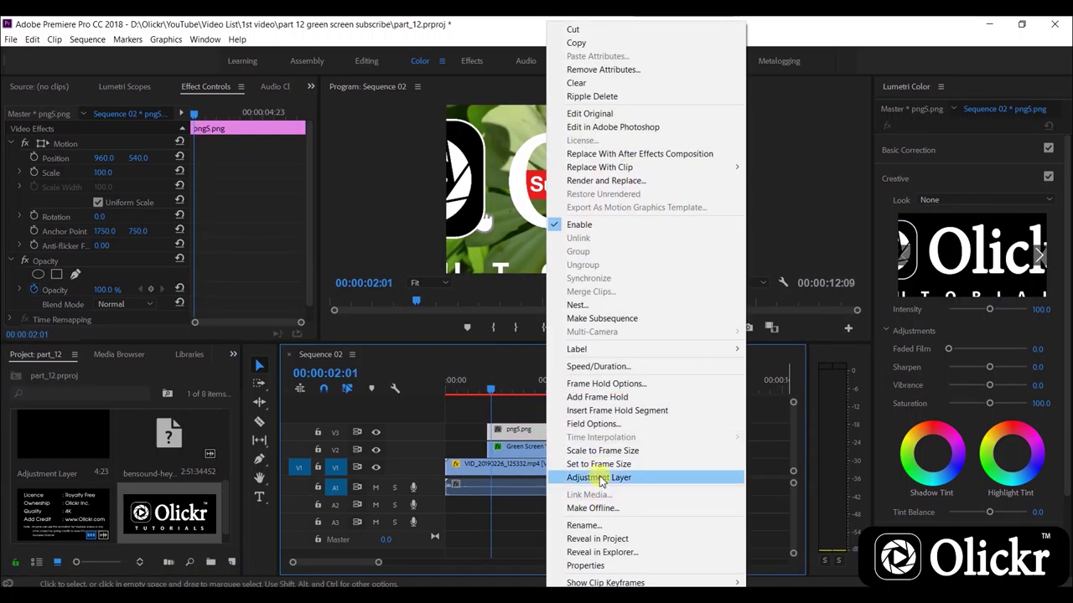
click(587, 476)
click(532, 455)
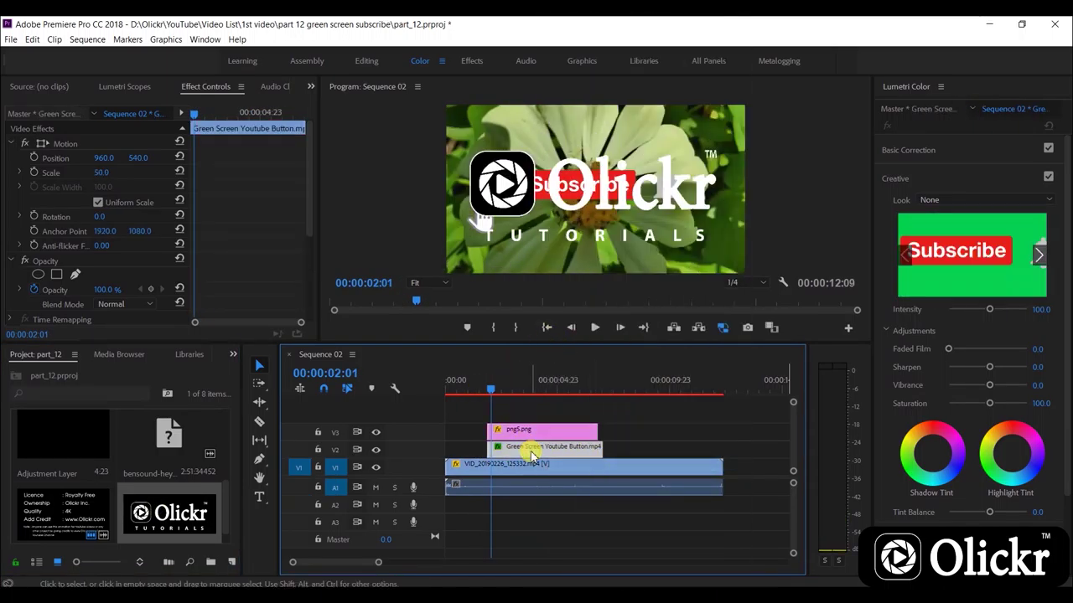
click(511, 431)
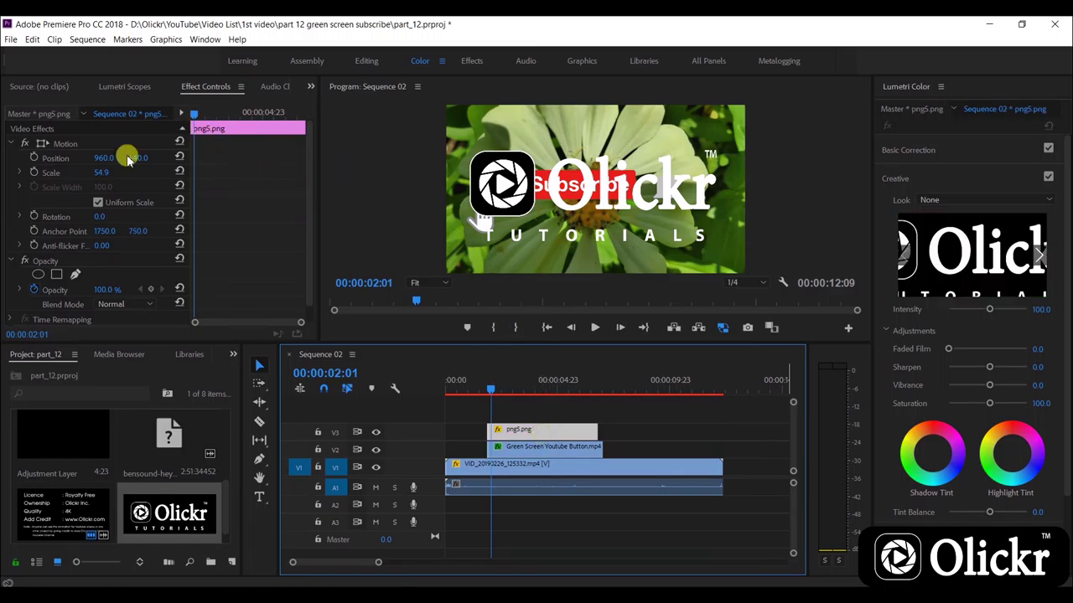
Shrink the Olickr logo and raise it higher in the frame
drag(100, 172, 109, 170)
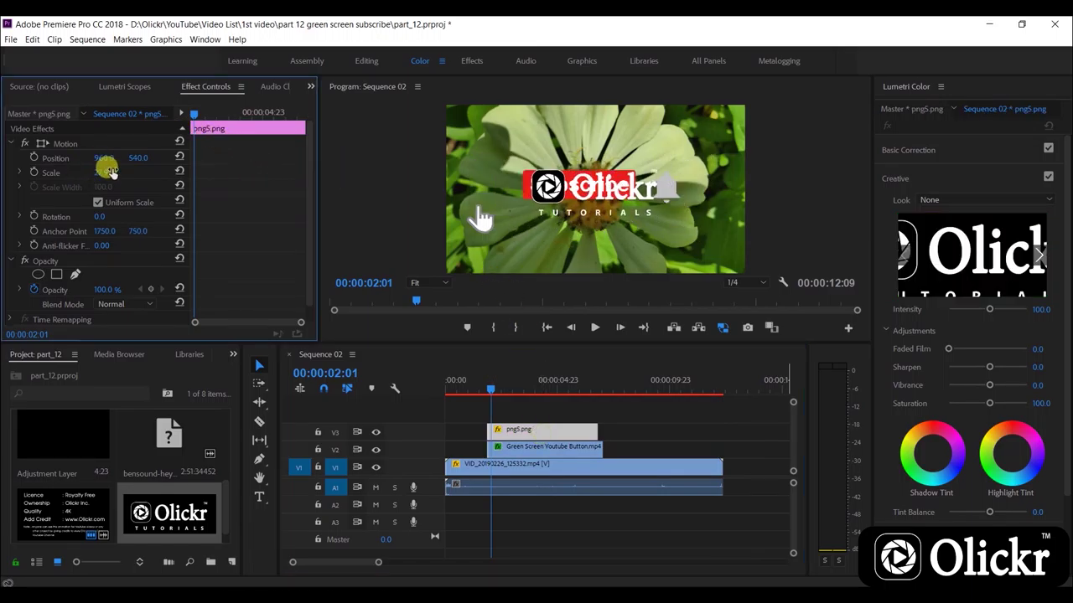
click(102, 171)
text(35)
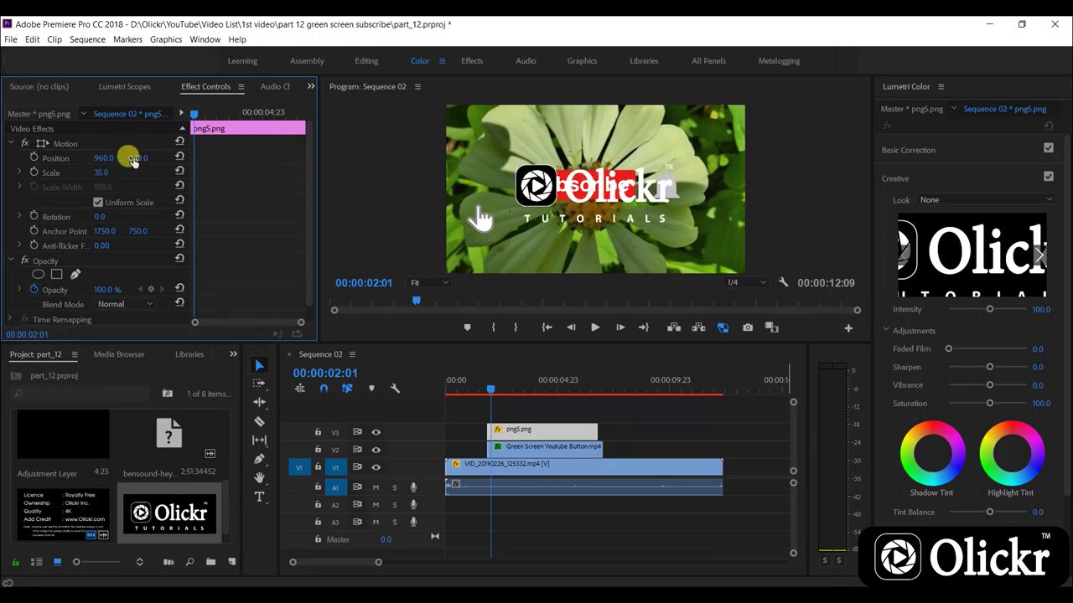
drag(132, 157, 36, 166)
Set the Subscribe clip's Position Y to 769 and Scale to 40
click(531, 448)
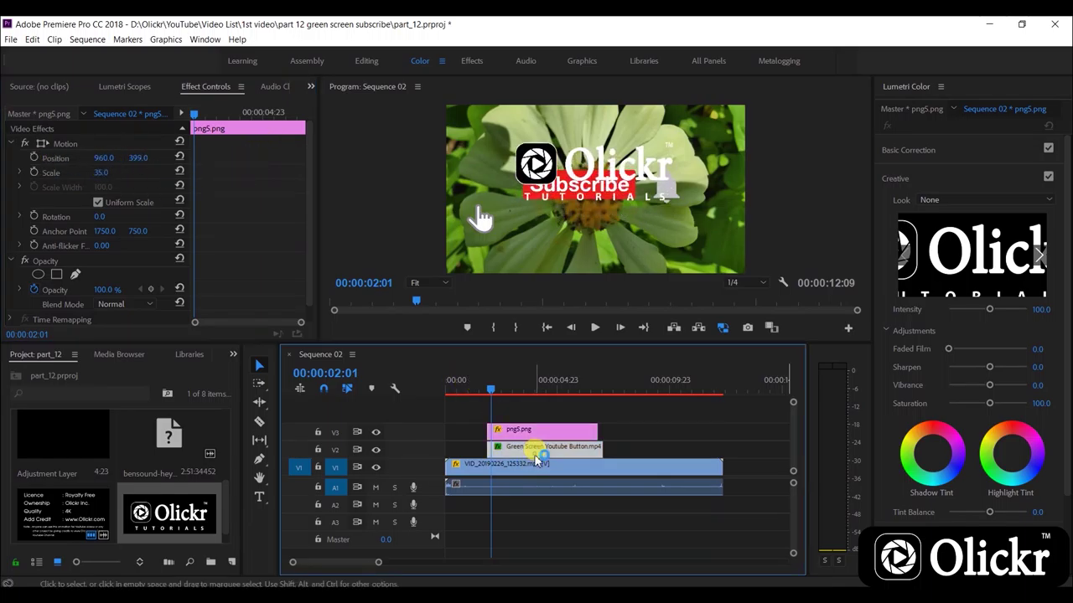
click(137, 158)
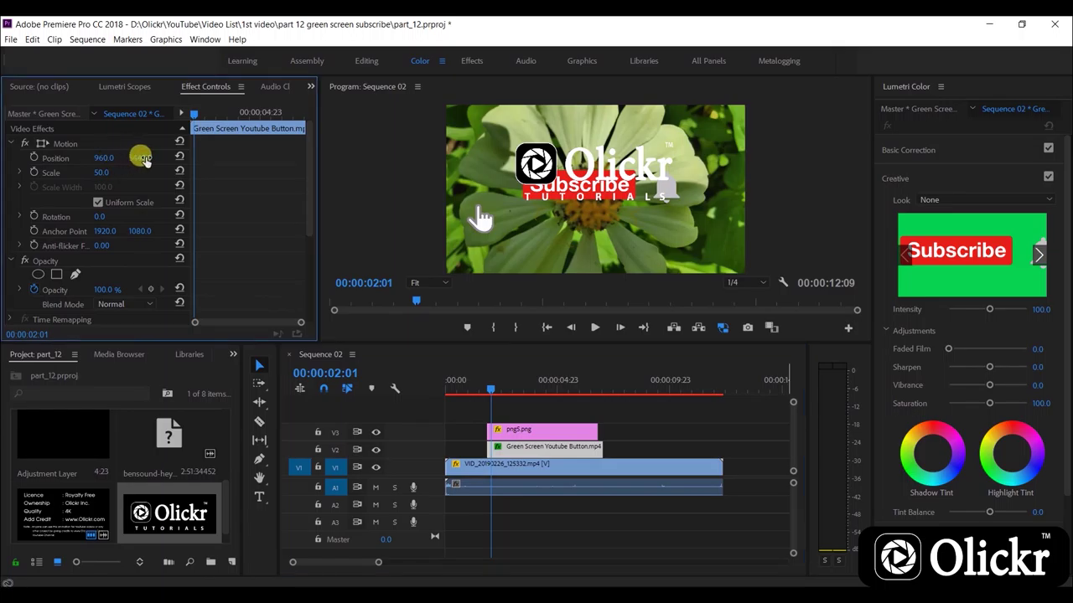
drag(144, 160, 301, 167)
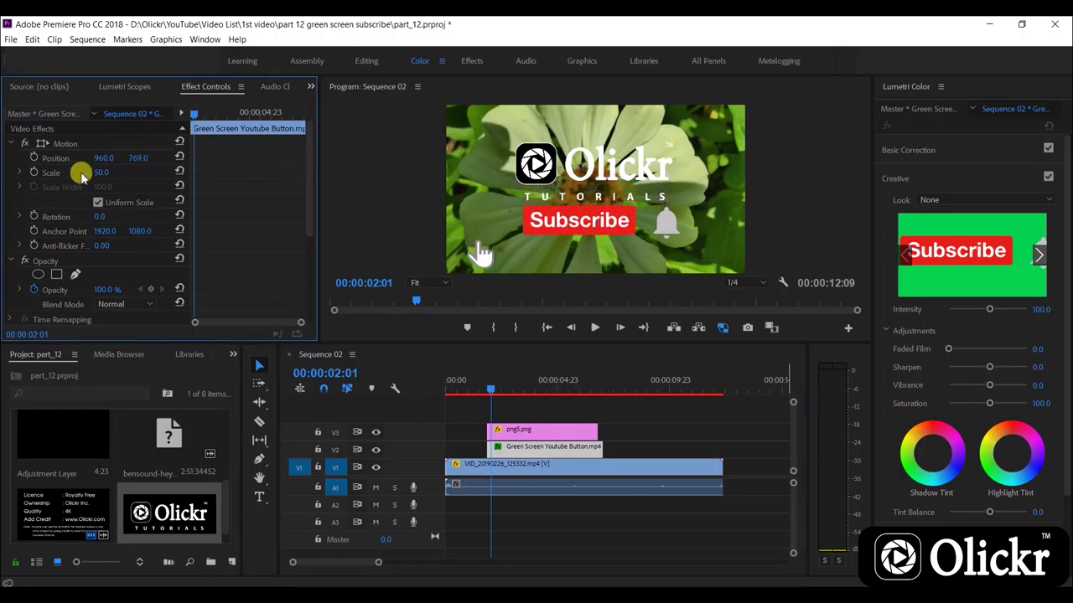
click(112, 170)
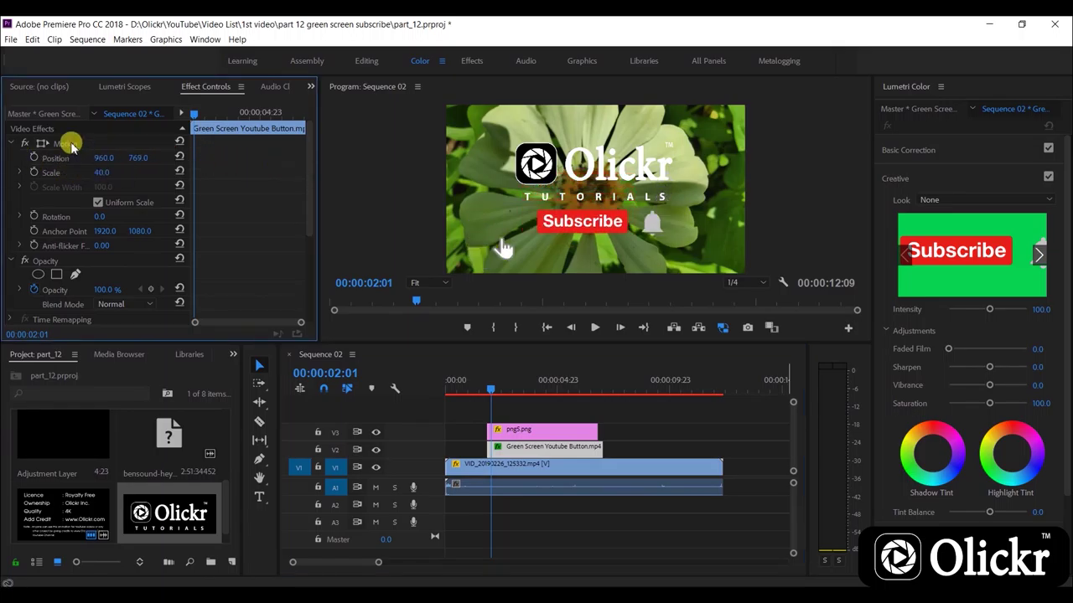
drag(494, 398, 477, 392)
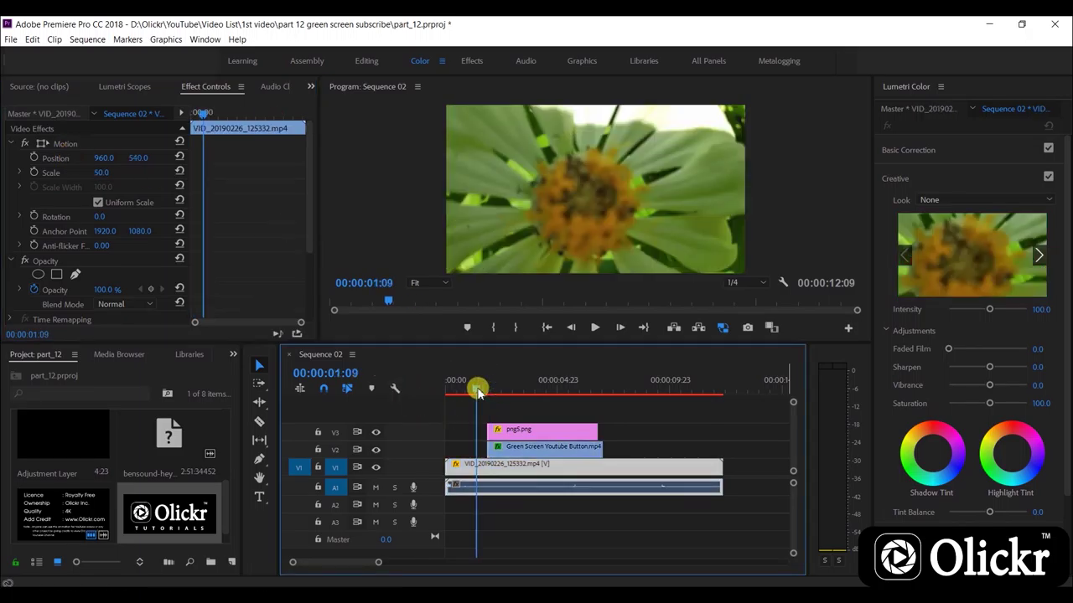
click(597, 328)
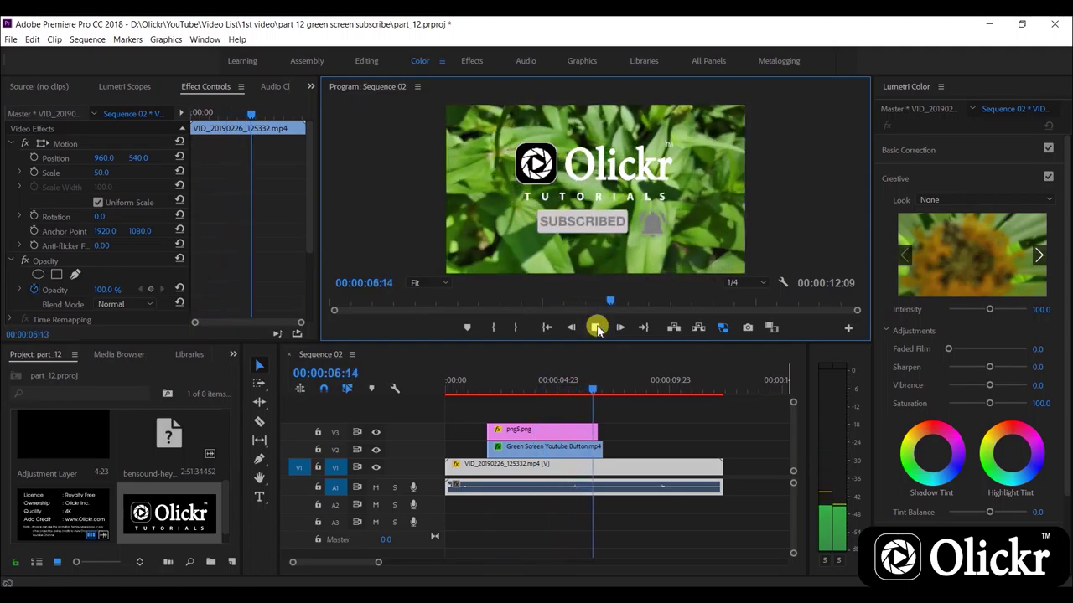
click(597, 328)
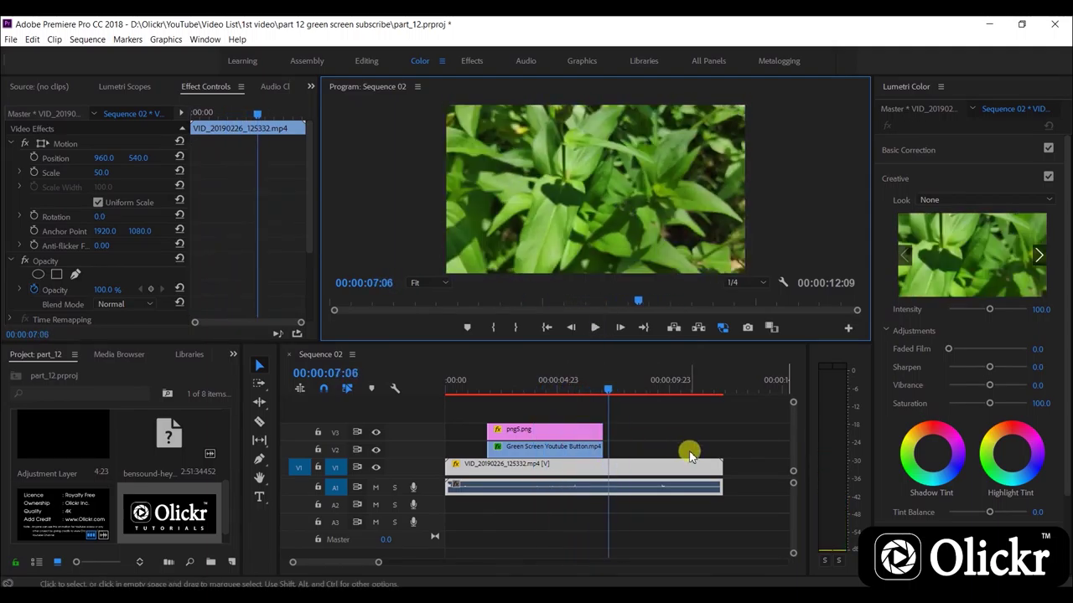
click(611, 385)
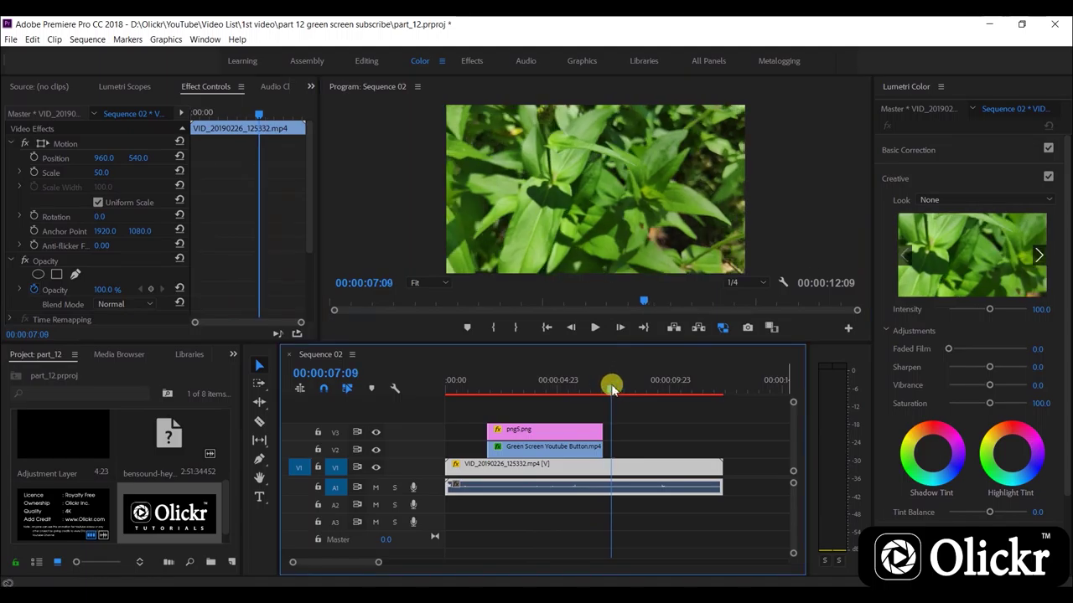
Paste a copy of the Green Screen Subscribe clip onto V2 later in the sequence and save
scroll(144, 475, up, 2)
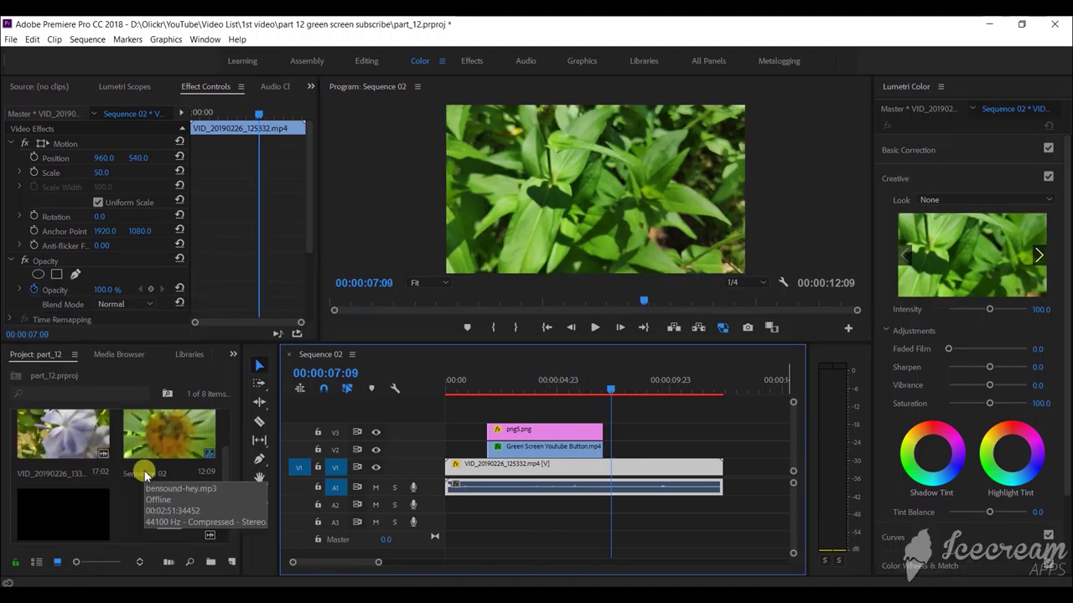
click(526, 450)
right_click(526, 450)
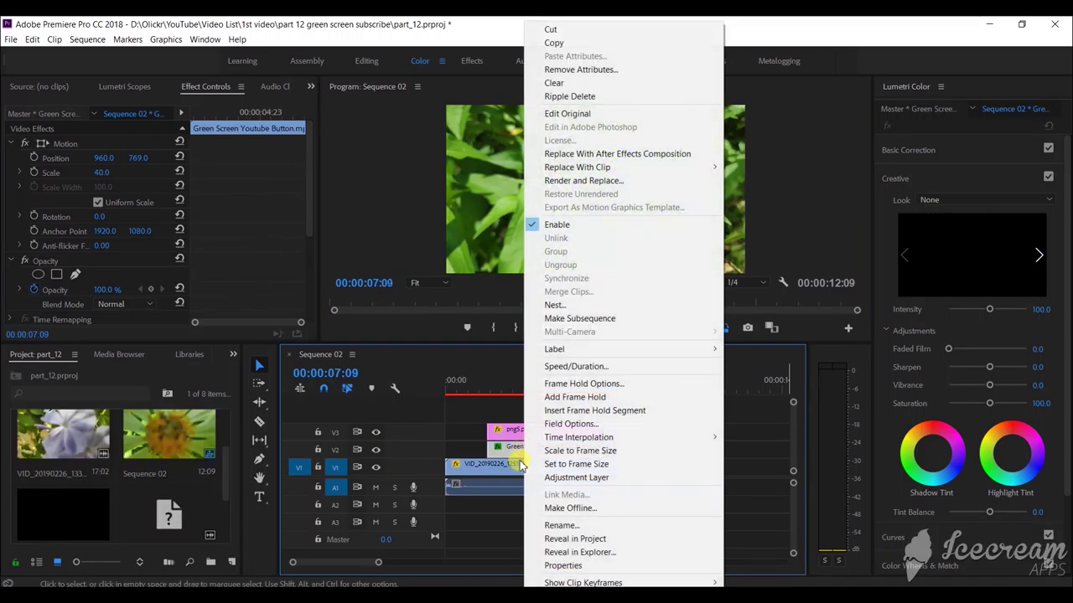
click(581, 43)
click(690, 388)
click(683, 449)
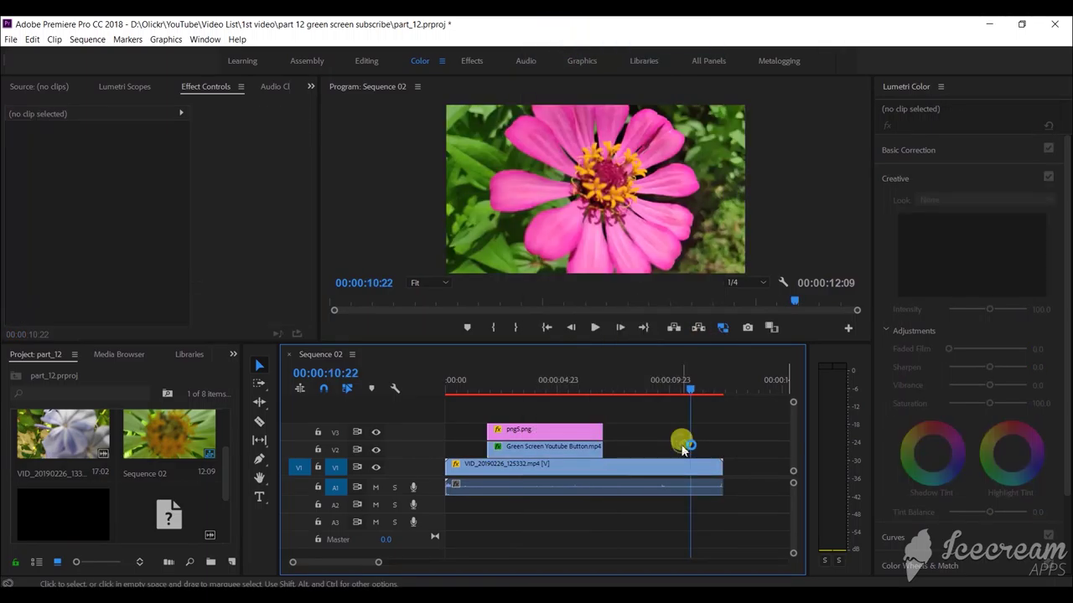
key(ctrl+v)
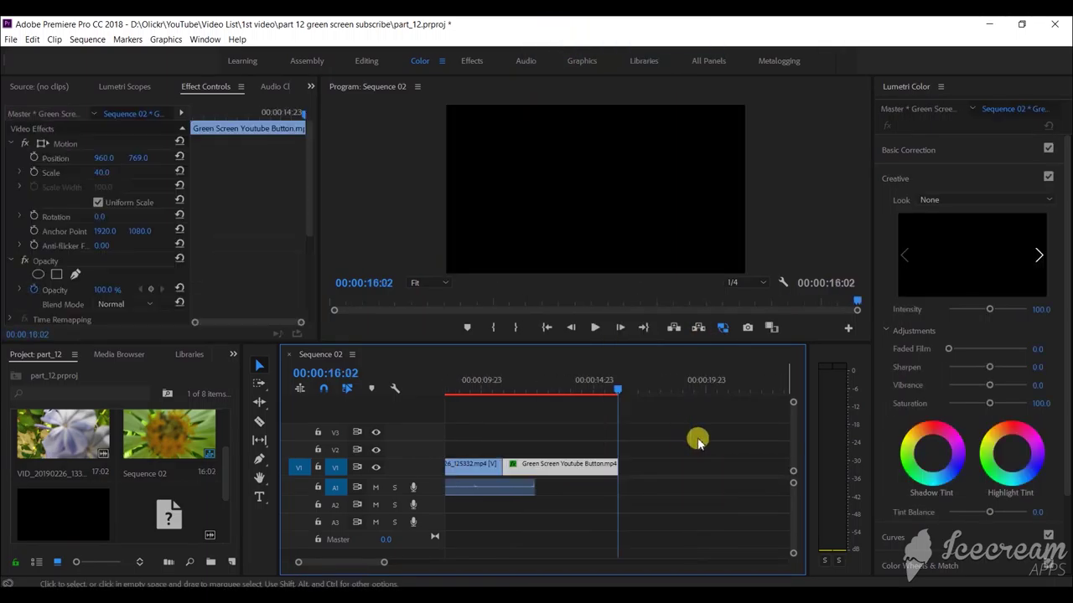
drag(567, 471, 491, 447)
drag(347, 563, 342, 563)
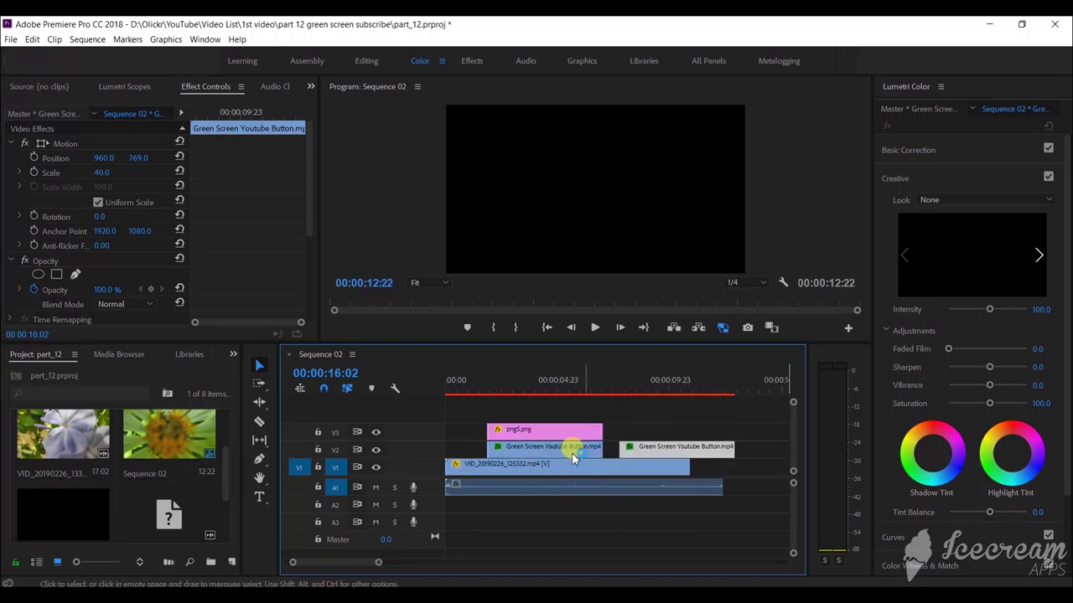
key(ctrl+s)
Add VID_20190226_133433 on V1 after the first flower clip
mouse_move(35, 449)
mouse_down()
mouse_move(704, 512)
mouse_move(677, 486)
mouse_up()
drag(627, 393, 631, 398)
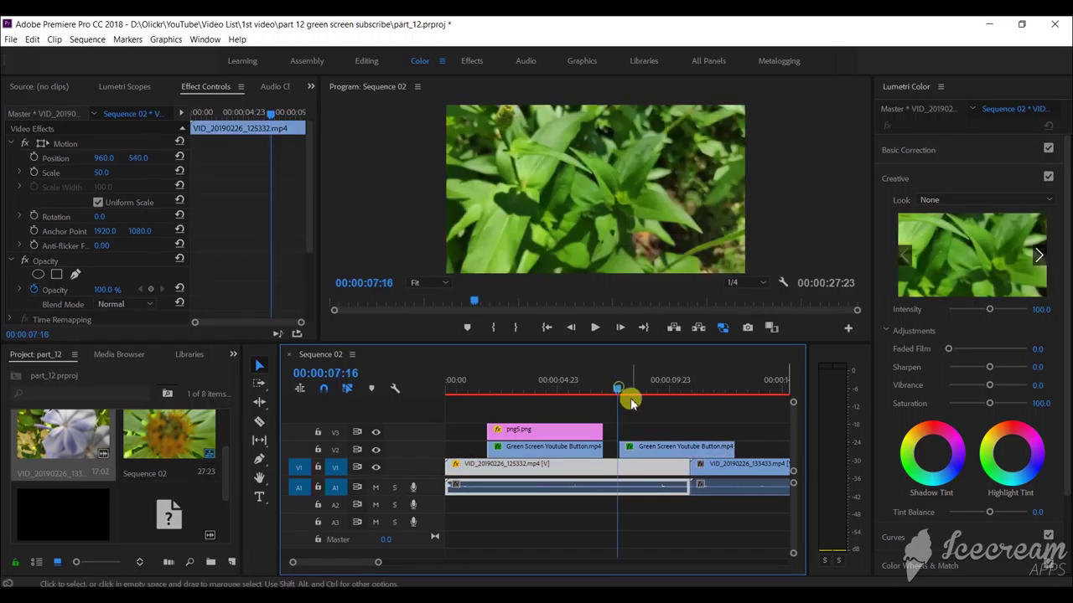
click(654, 390)
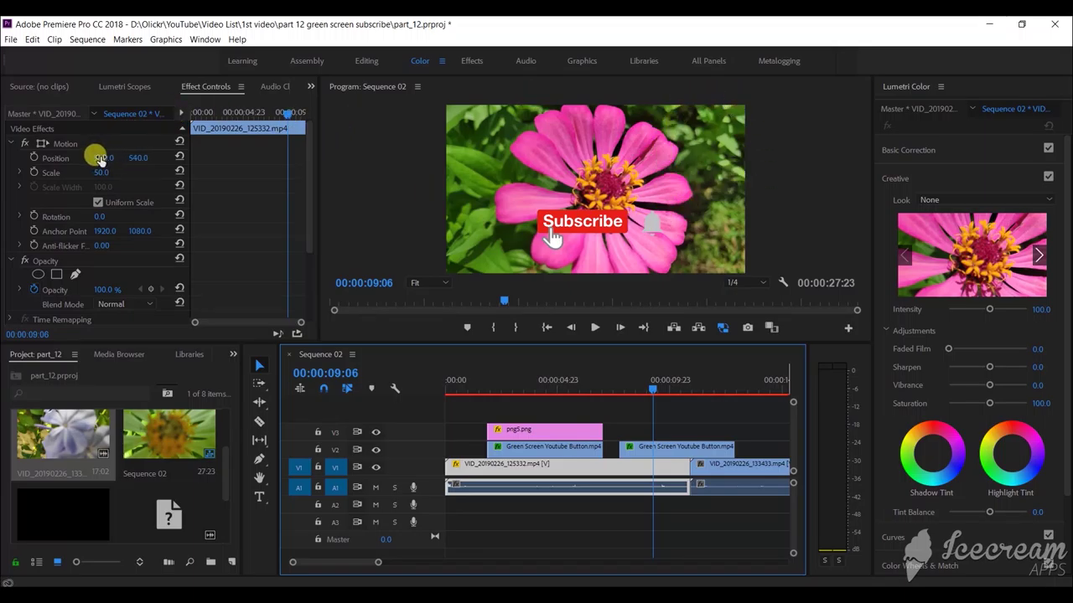
Set the second Subscribe button's Position to 1545, 141 and Scale to 27
drag(100, 158, 210, 168)
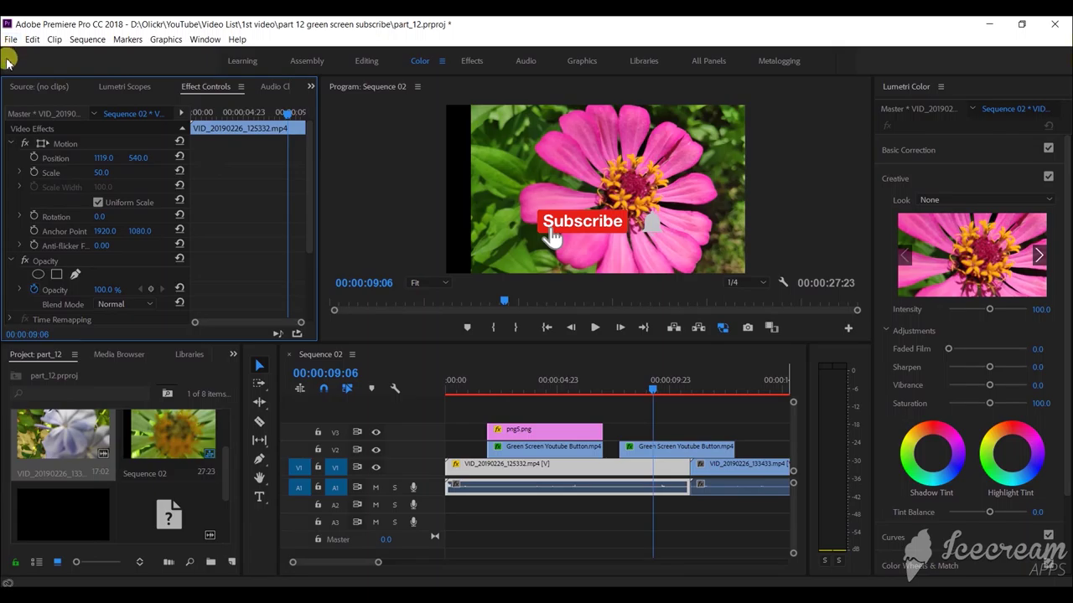
key(ctrl+z)
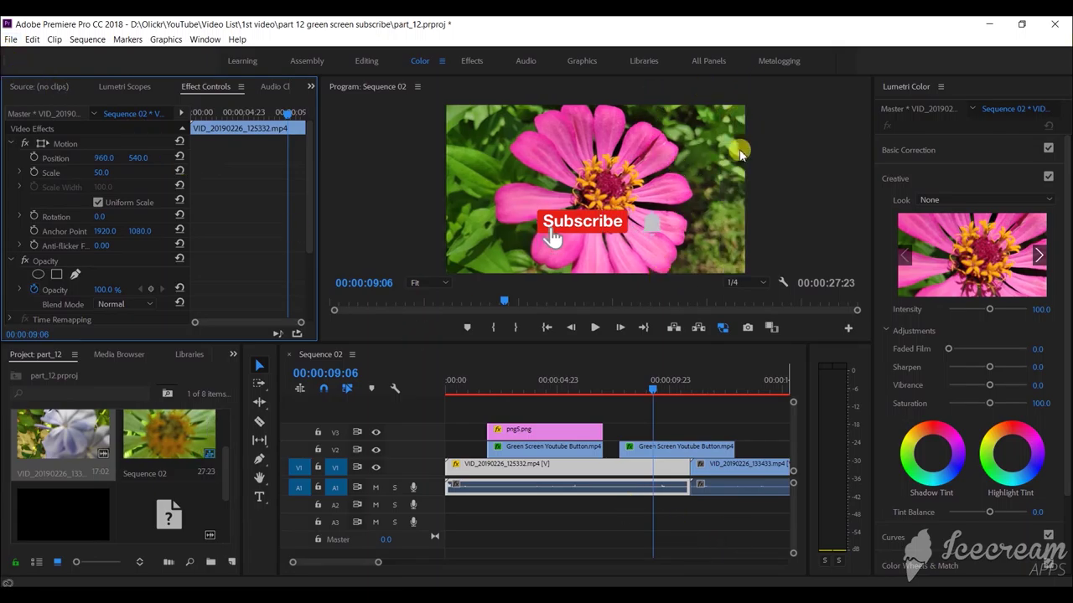
click(702, 448)
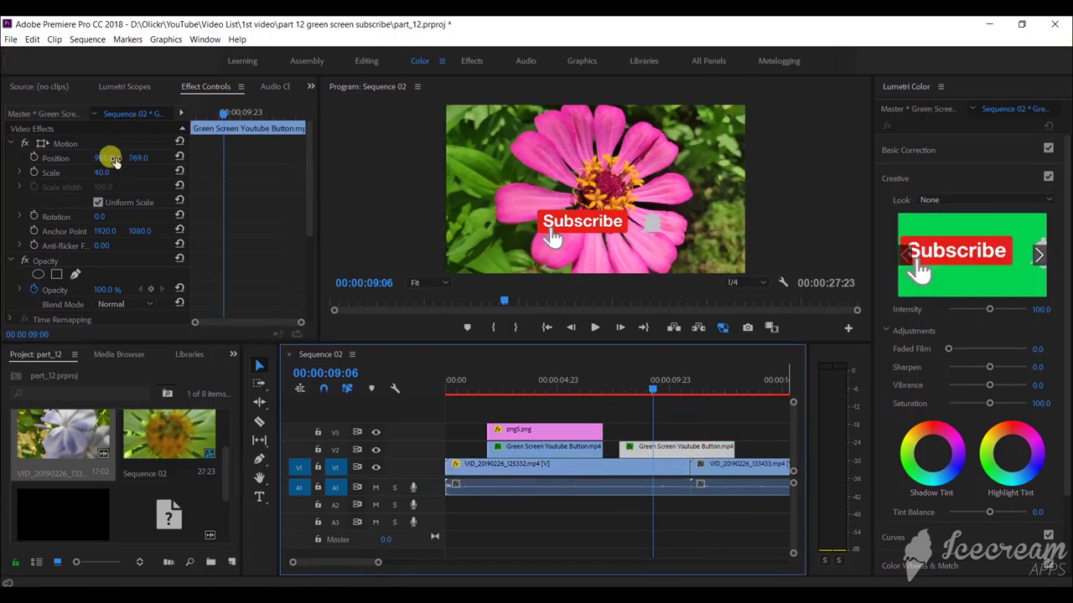
mouse_move(98, 159)
mouse_down()
mouse_move(109, 169)
mouse_move(141, 156)
mouse_move(110, 156)
mouse_move(154, 159)
mouse_move(107, 159)
mouse_move(88, 175)
mouse_up()
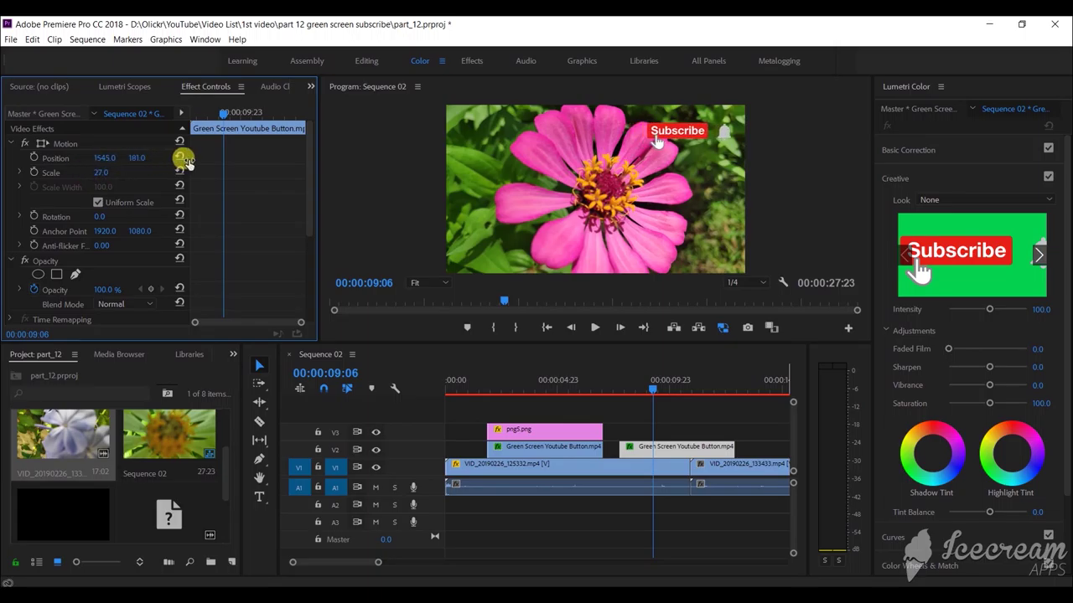
click(115, 159)
click(618, 390)
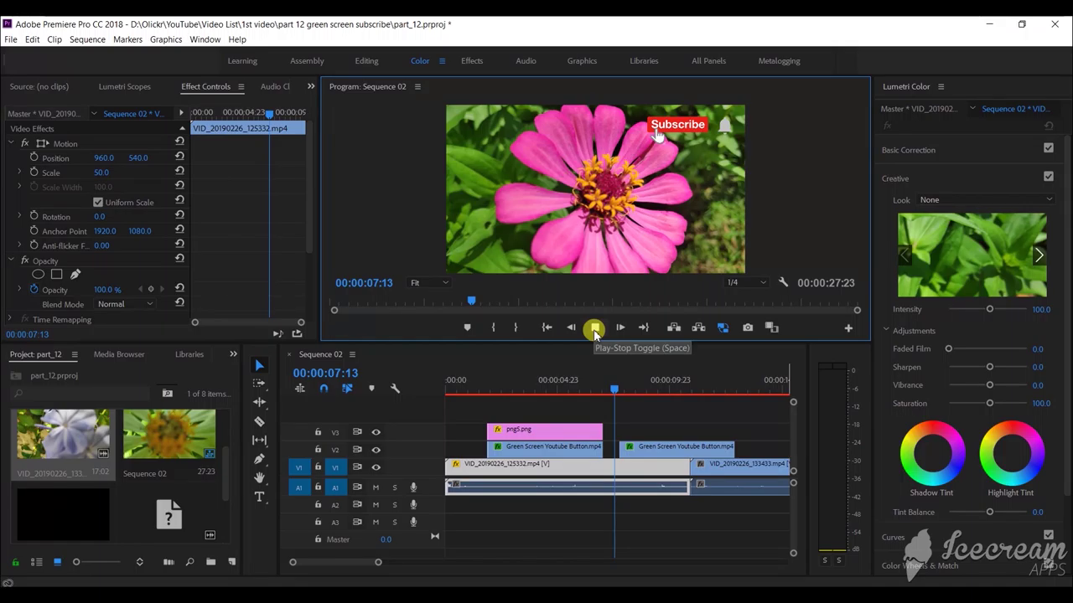
click(594, 328)
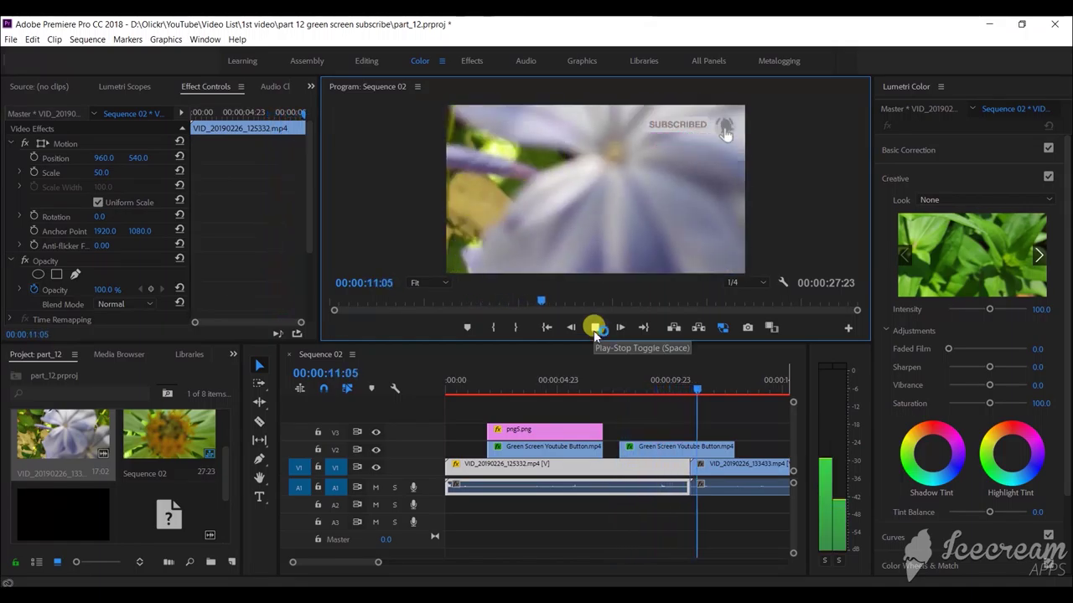
click(474, 394)
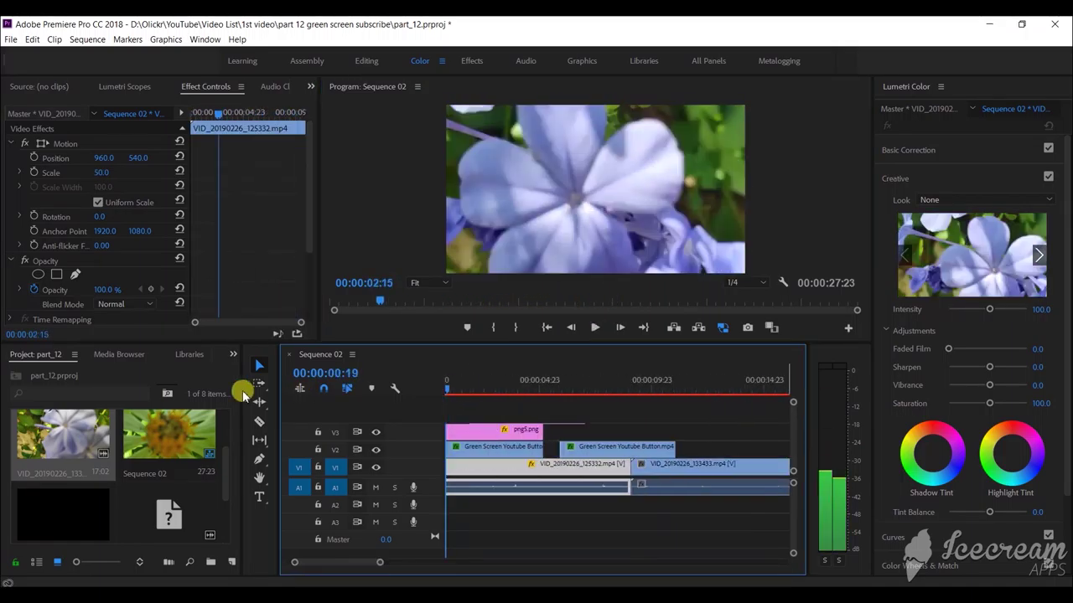
drag(474, 394, 415, 362)
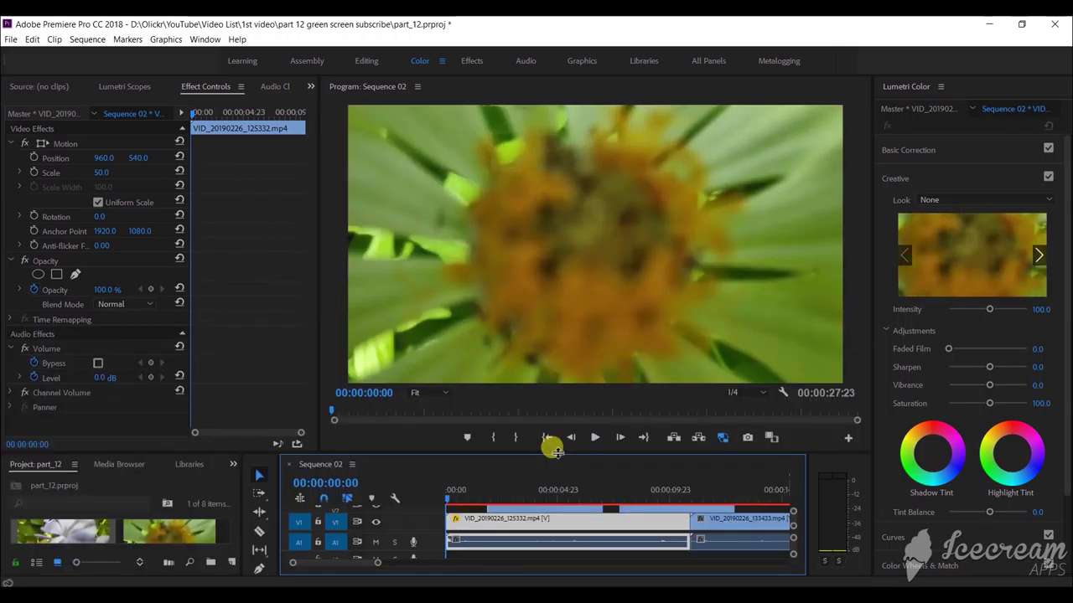
click(594, 437)
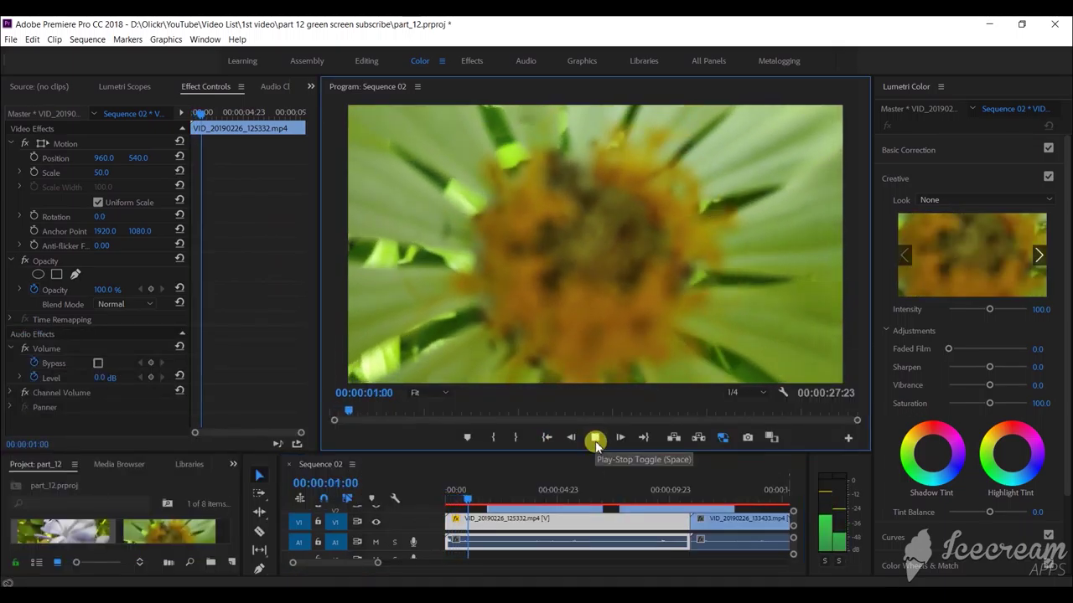